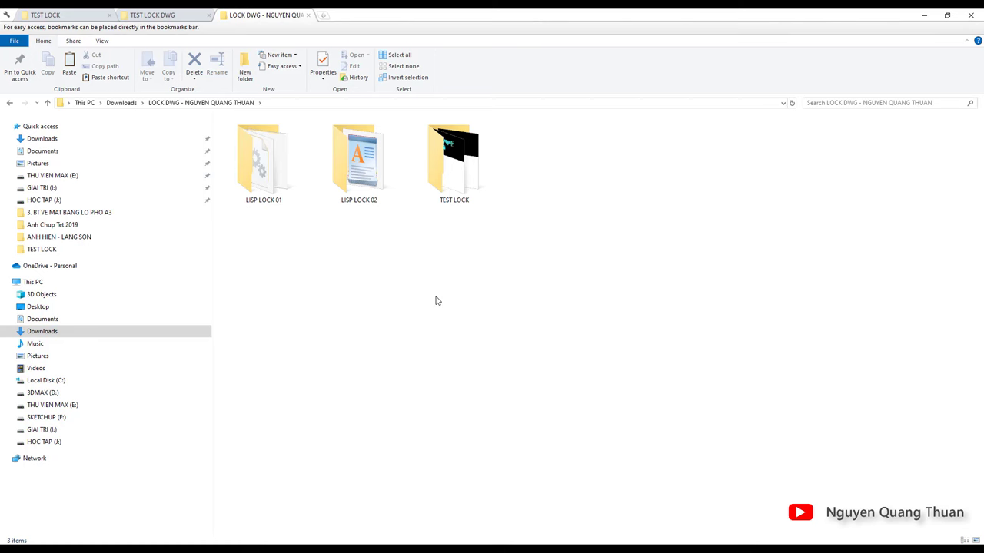
Peek into LISP LOCK 02, then open TEST LOCK and select Nha Ha 5x18.dwg
double_click(358, 175)
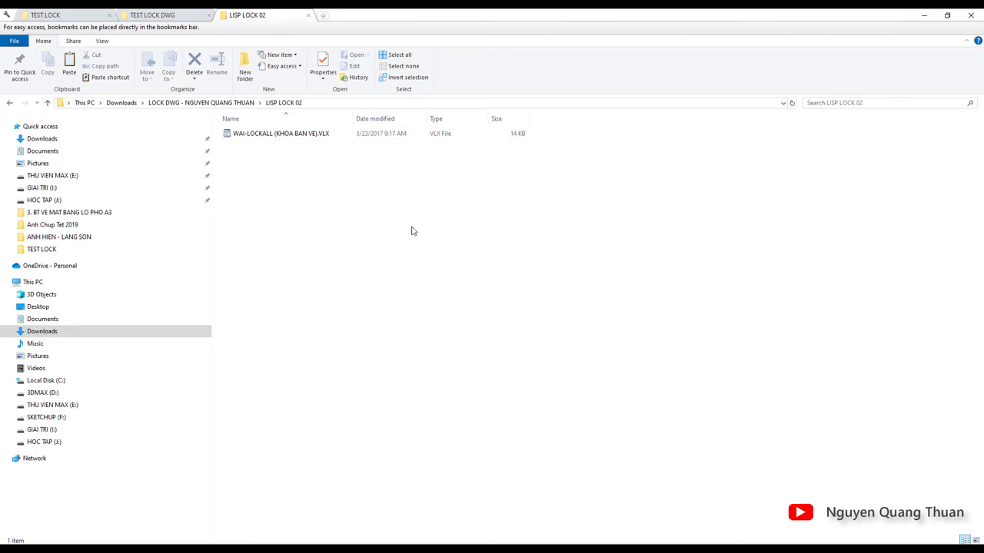
left_click(47, 103)
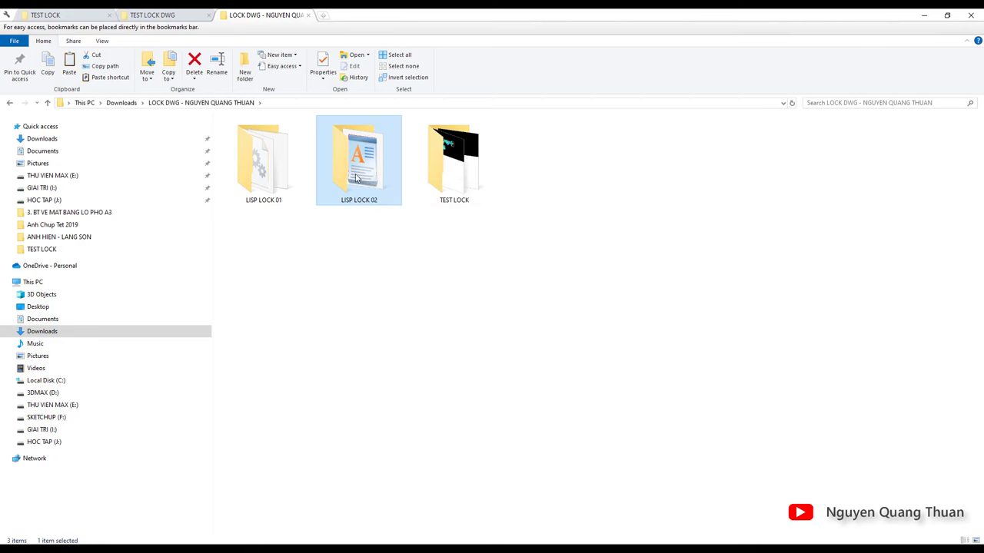
double_click(449, 162)
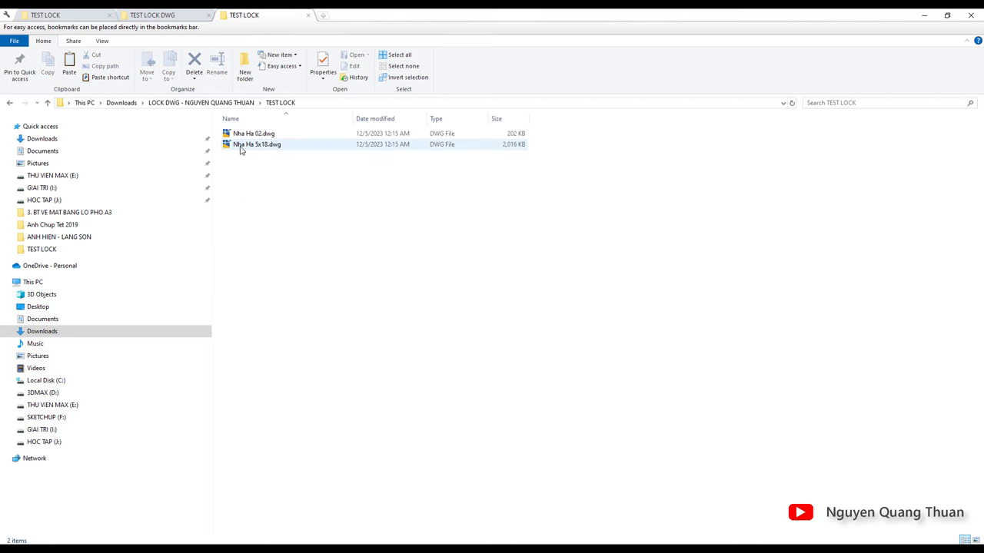
left_click(257, 151)
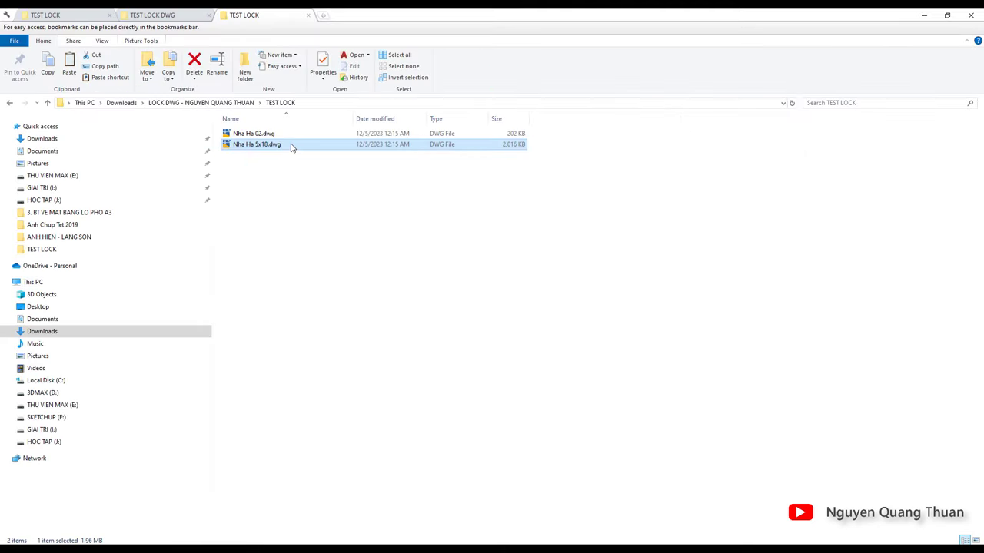
Open Nha Ha 5x18.dwg in AutoCAD and zoom around its plan sheets
double_click(291, 148)
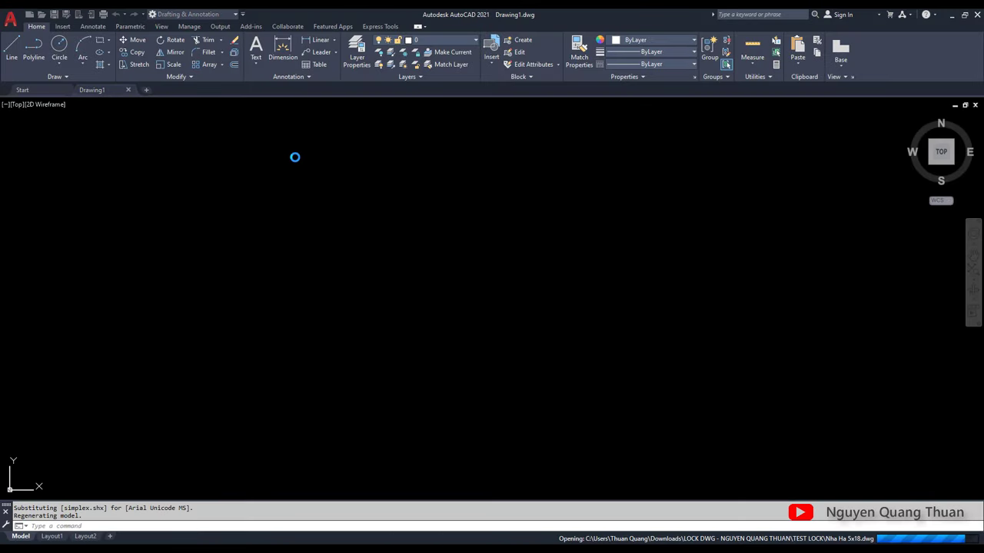
scroll(256, 242, "up", 8)
key("Escape")
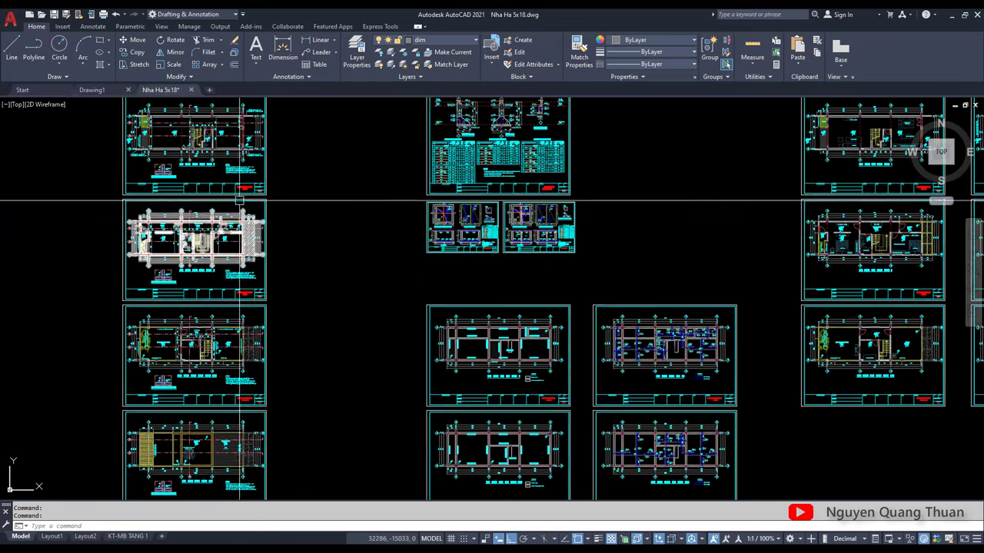
scroll(525, 185, "down", 4)
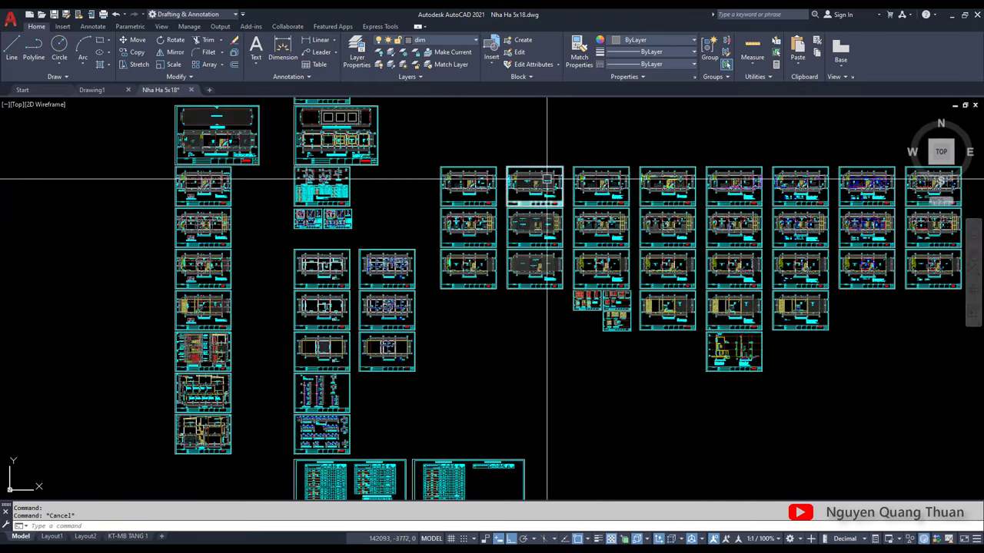
scroll(725, 205, "up", 4)
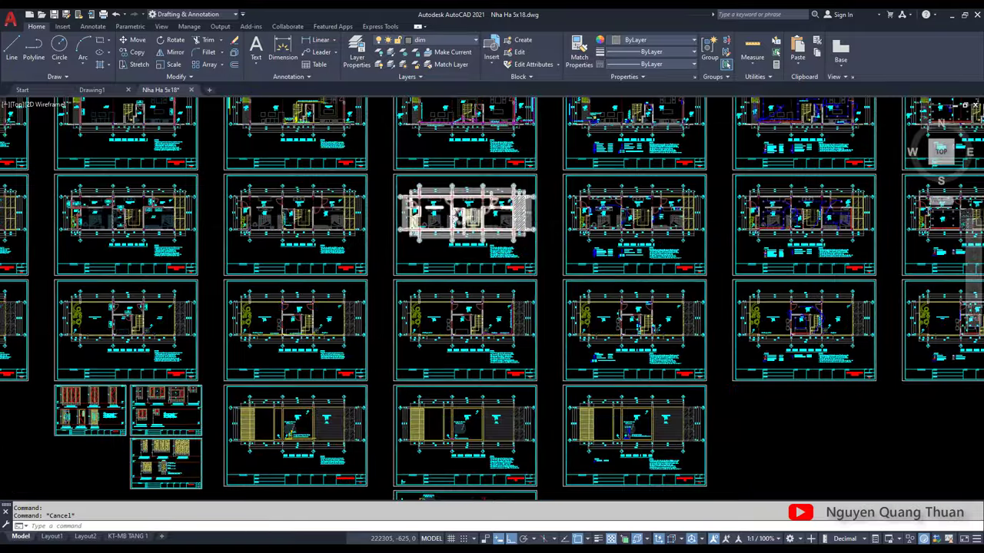
scroll(476, 223, "up", 4)
scroll(473, 283, "down", 2)
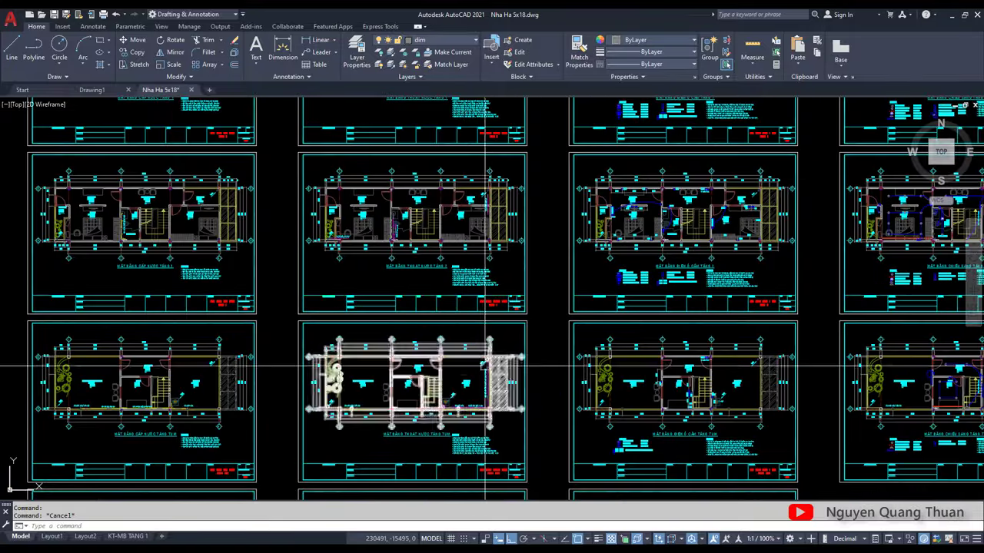
scroll(419, 216, "up", 2)
Try selecting the second-floor drainage sheet and a room-plan window, cancelling both
left_click(414, 208)
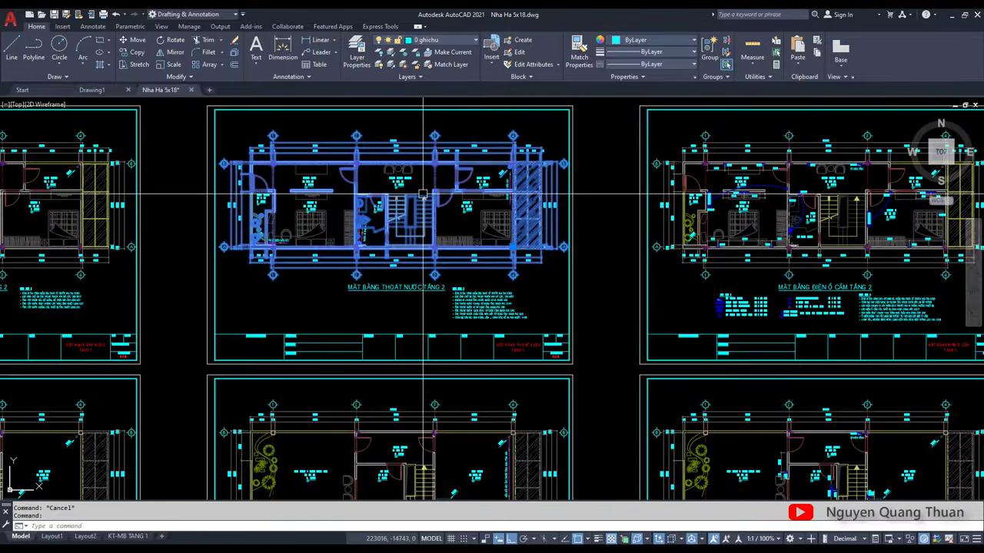
scroll(415, 199, "up", 3)
scroll(422, 169, "up", 6)
scroll(428, 156, "down", 5)
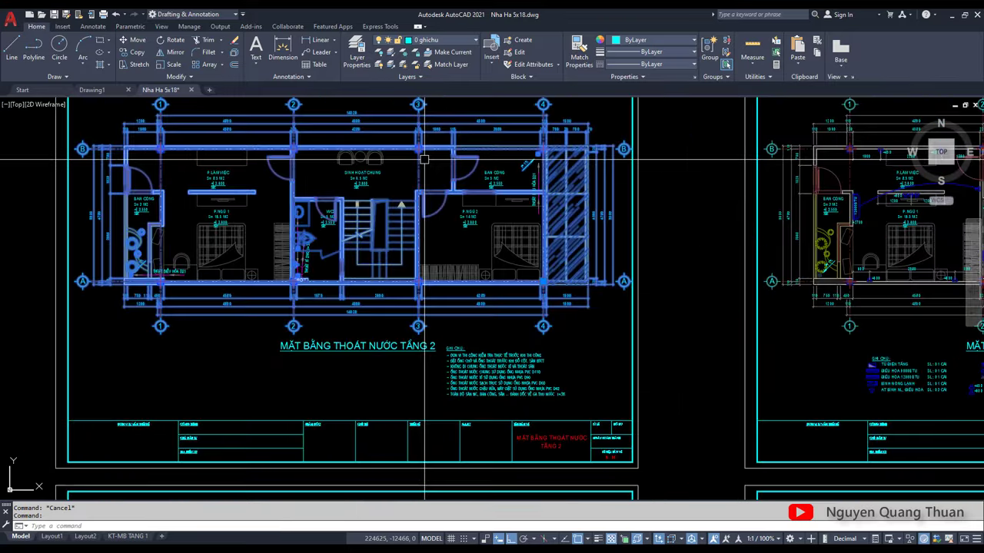
key("Escape")
scroll(375, 123, "up", 4)
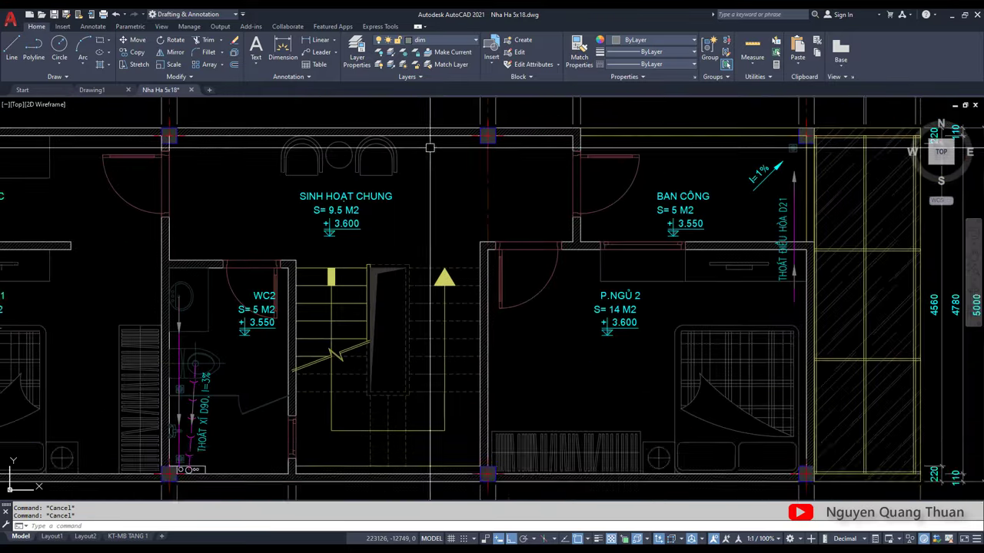
left_click(438, 216)
scroll(321, 273, "down", 5)
scroll(589, 286, "down", 4)
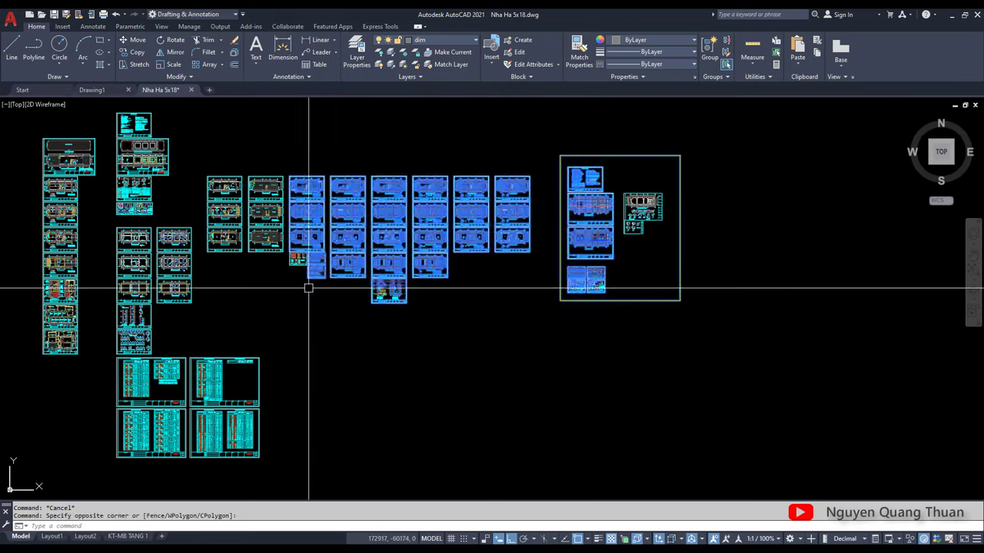
key("Escape")
Window-select the sheets and erase them with E, then clear the selection
left_click(193, 149)
left_click(190, 150)
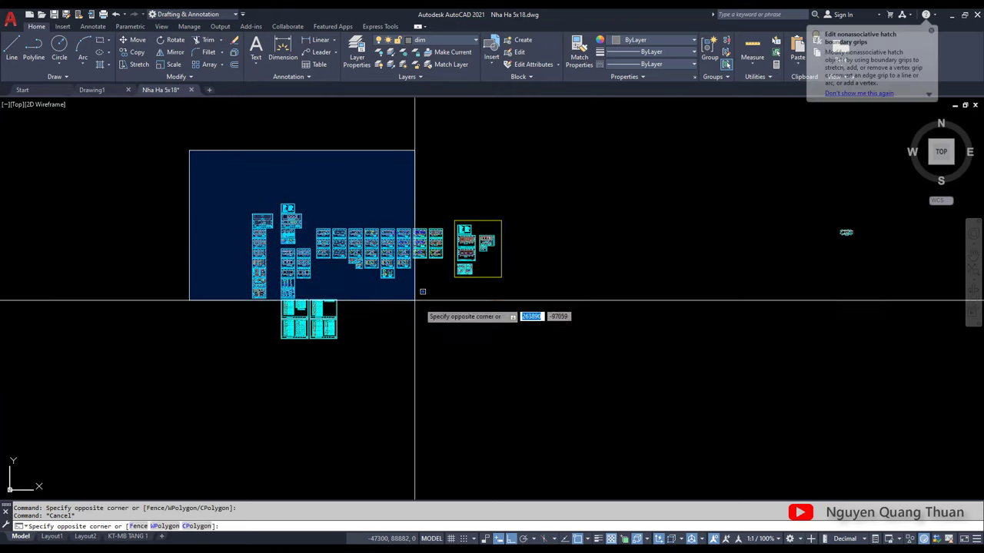
left_click(559, 355)
scroll(856, 242, "down", 5)
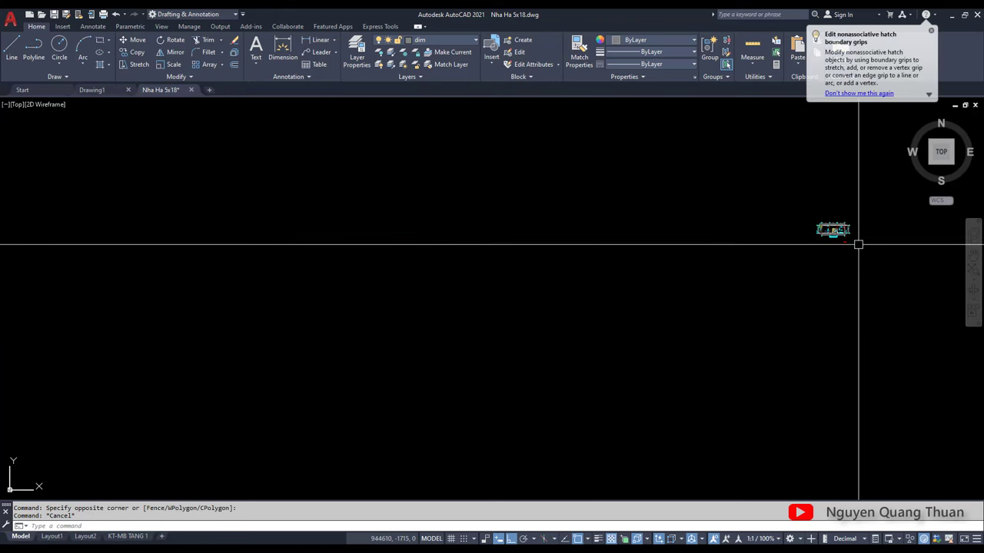
scroll(703, 167, "up", 5)
type("e")
key("Return")
scroll(512, 201, "up", 5)
scroll(384, 254, "up", 1)
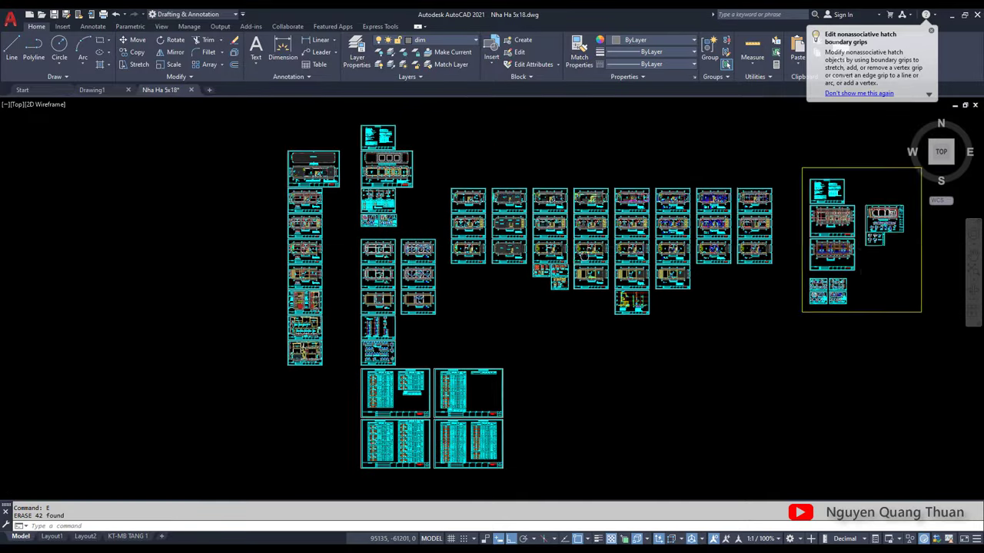
scroll(281, 281, "up", 3)
scroll(281, 230, "up", 3)
scroll(307, 202, "up", 2)
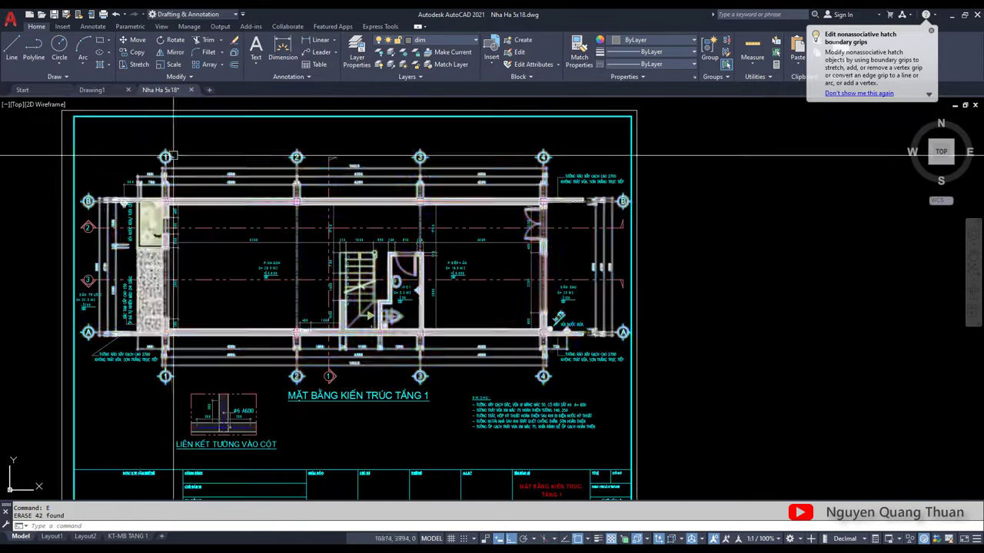
key("Escape")
key("Escape")
scroll(293, 496, "down", 5)
scroll(293, 497, "down", 4)
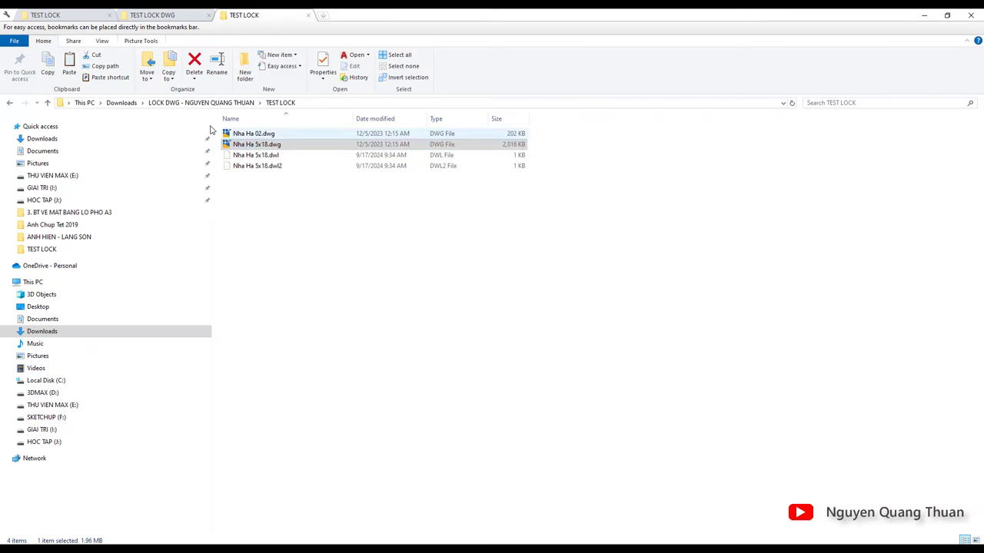
Check the LISP LOCK 02 and LISP LOCK 01 folders, then reopen LISP LOCK 02
left_click(48, 102)
double_click(329, 182)
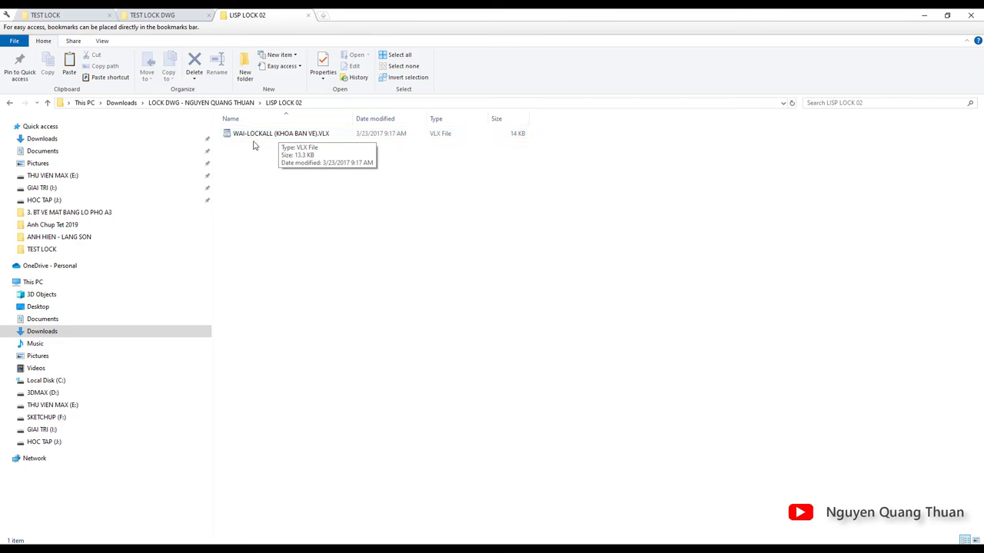
left_click(47, 104)
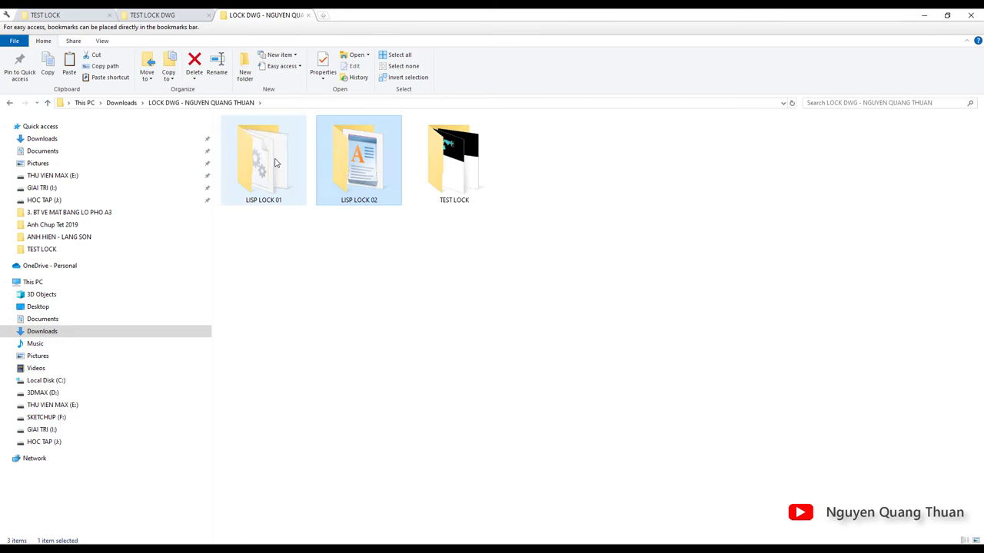
key("Left")
key("Return")
left_click(48, 103)
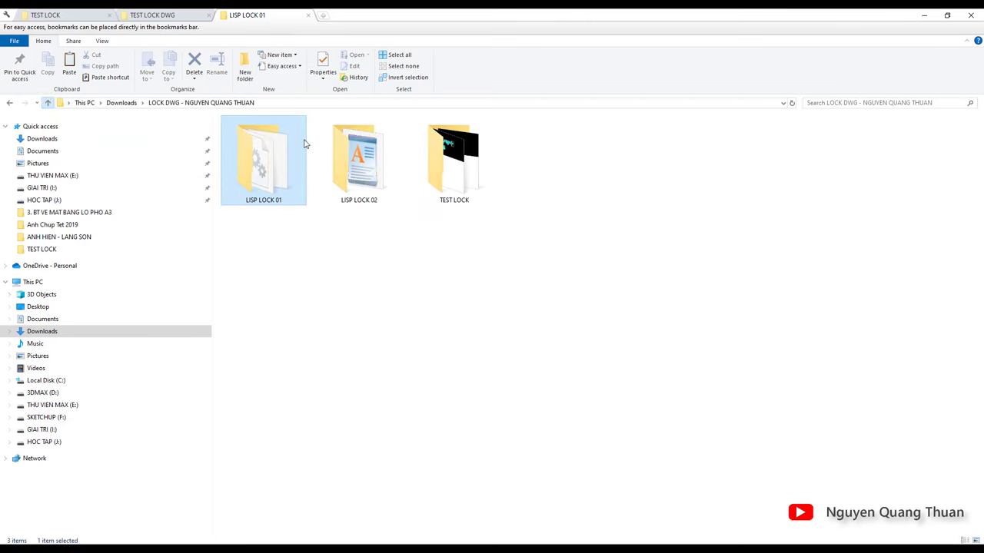
left_click(366, 166)
double_click(366, 165)
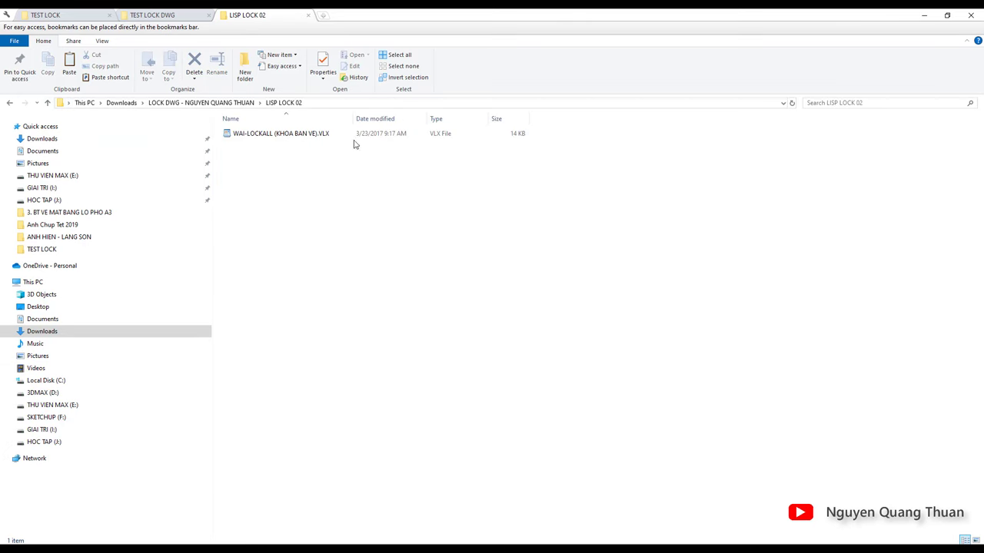
Select WAI-LOCKALL (KHOA BAN VE).VLX, then switch back to the Nha Ha 5x18 drawing
left_click(277, 137)
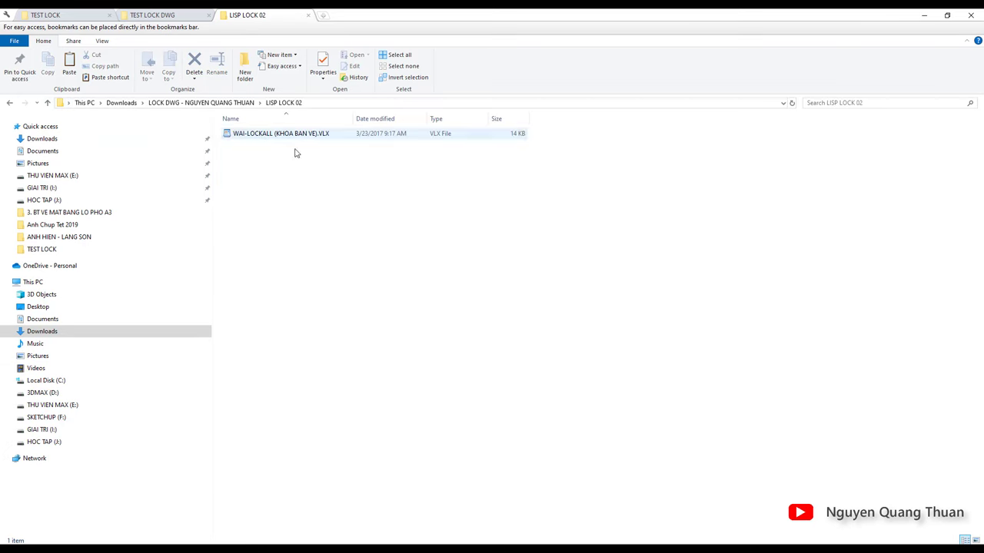
left_click(288, 152)
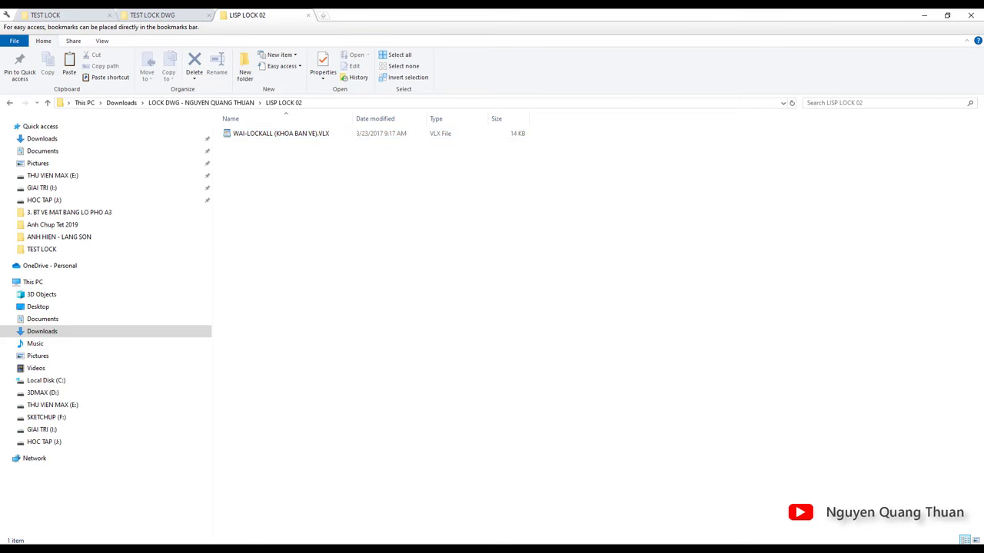
left_click(430, 522)
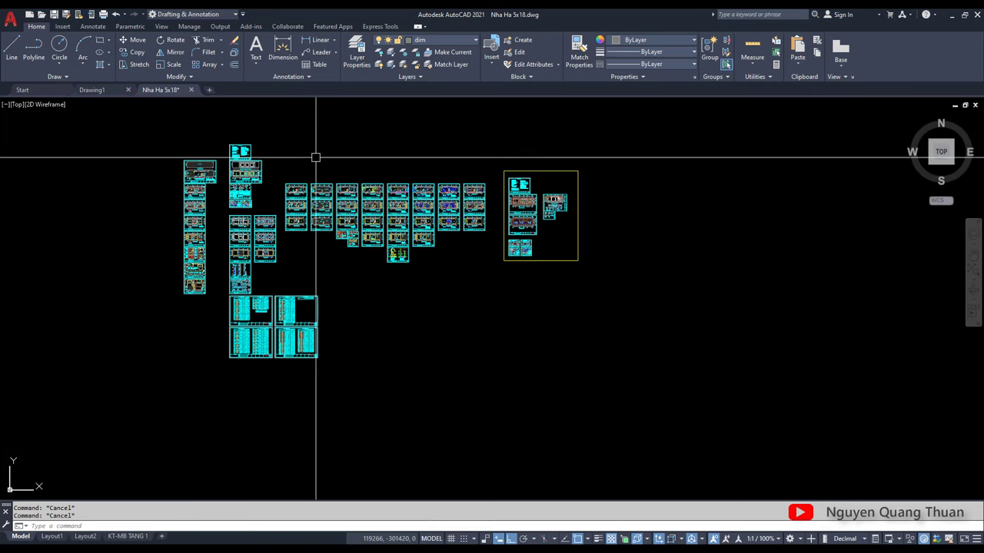
Load WAI-LOCKALL (KHOA BAN VE).VLX from Downloads > LISP LOCK 02 via AP, choosing Always Load
type("AP")
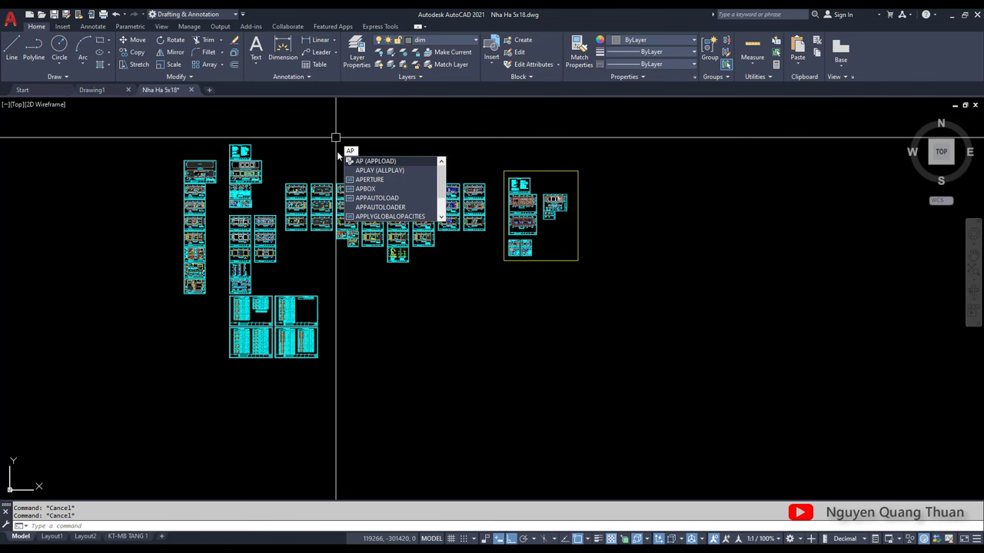
key("Return")
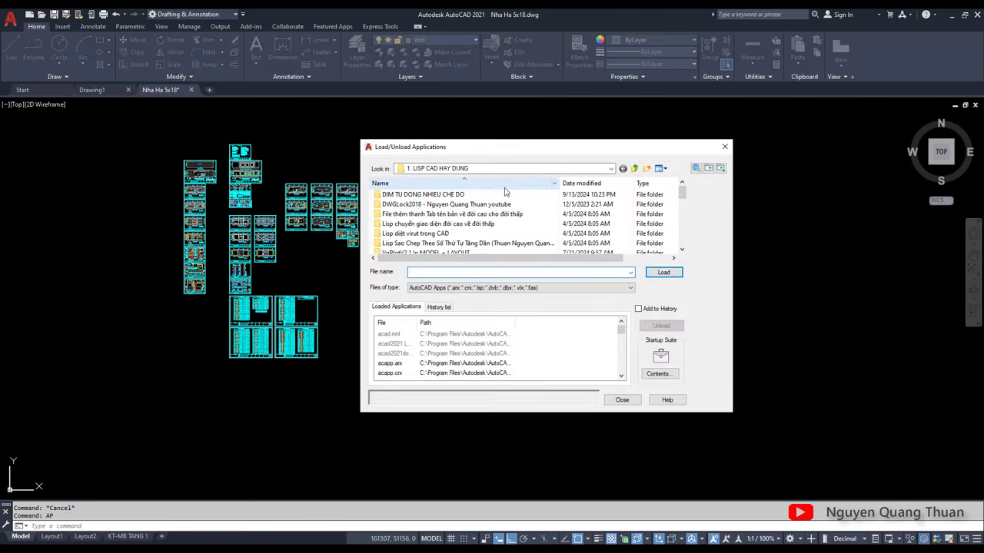
left_click(631, 169)
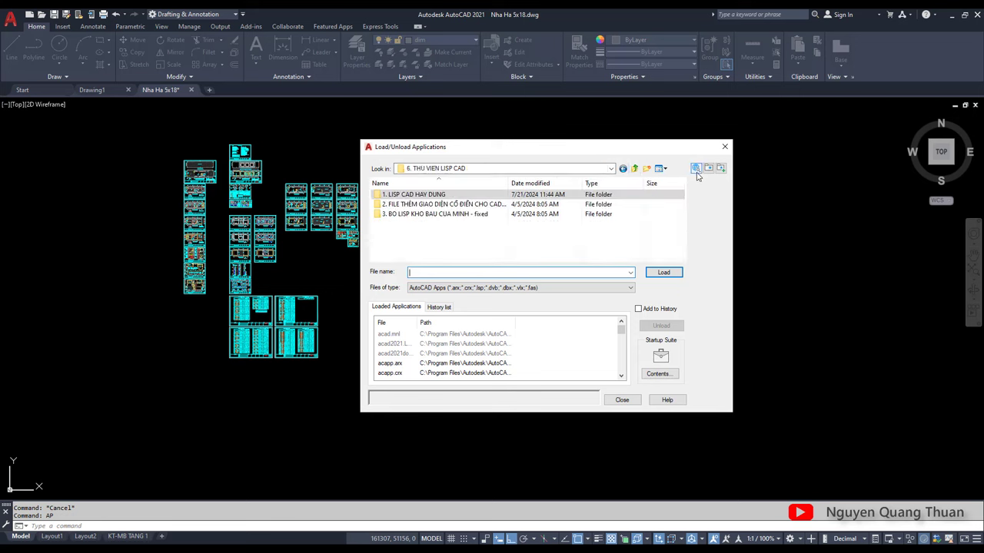
left_click(631, 169)
left_click(632, 169)
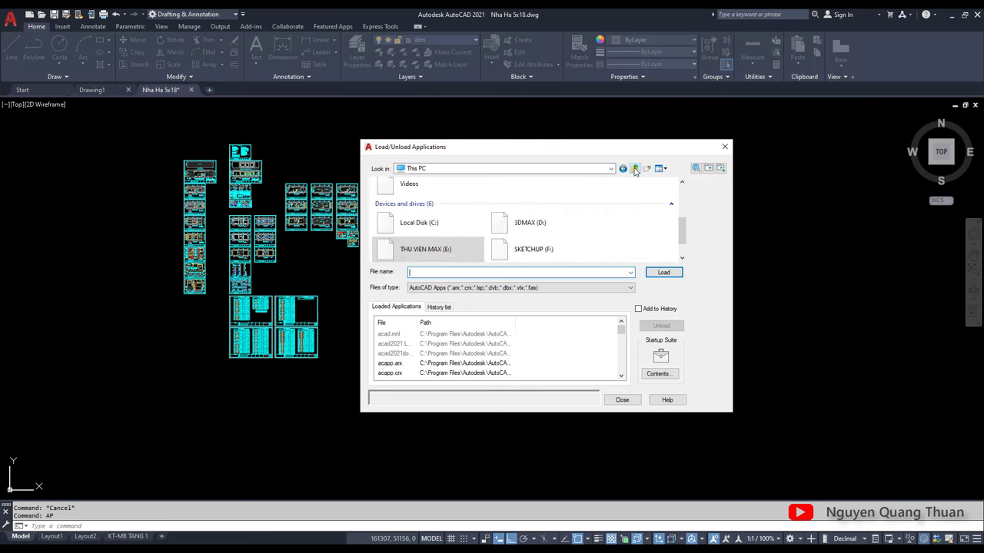
double_click(511, 220)
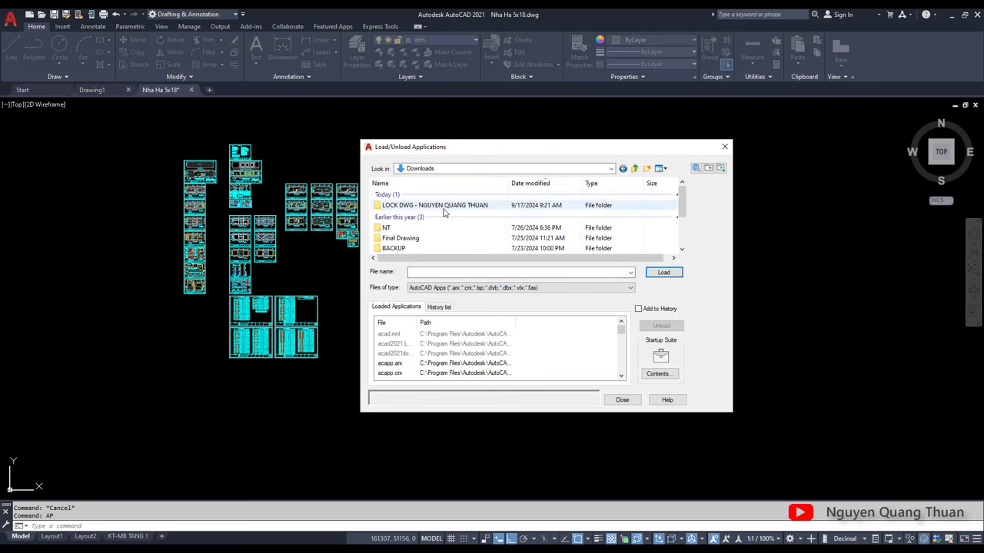
double_click(446, 206)
double_click(414, 205)
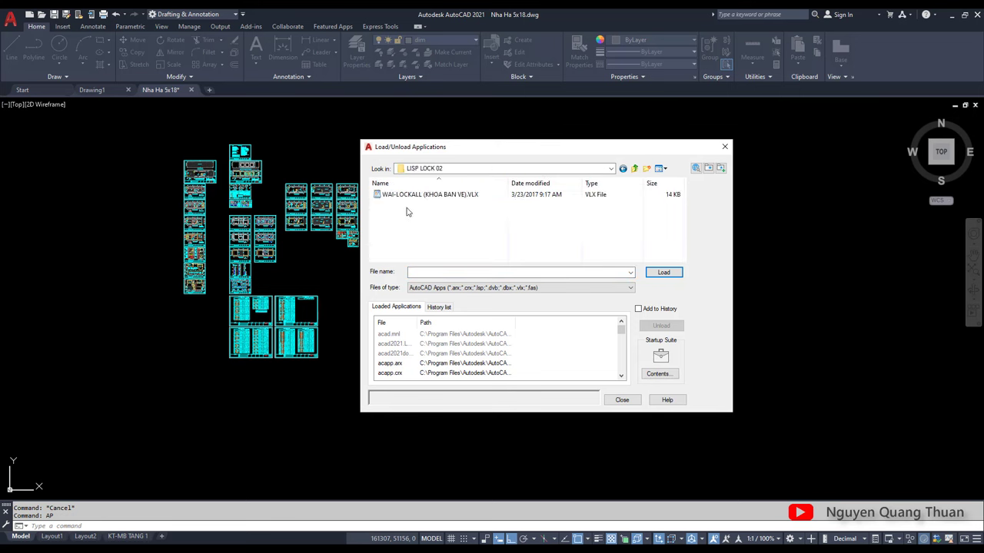
left_click(430, 195)
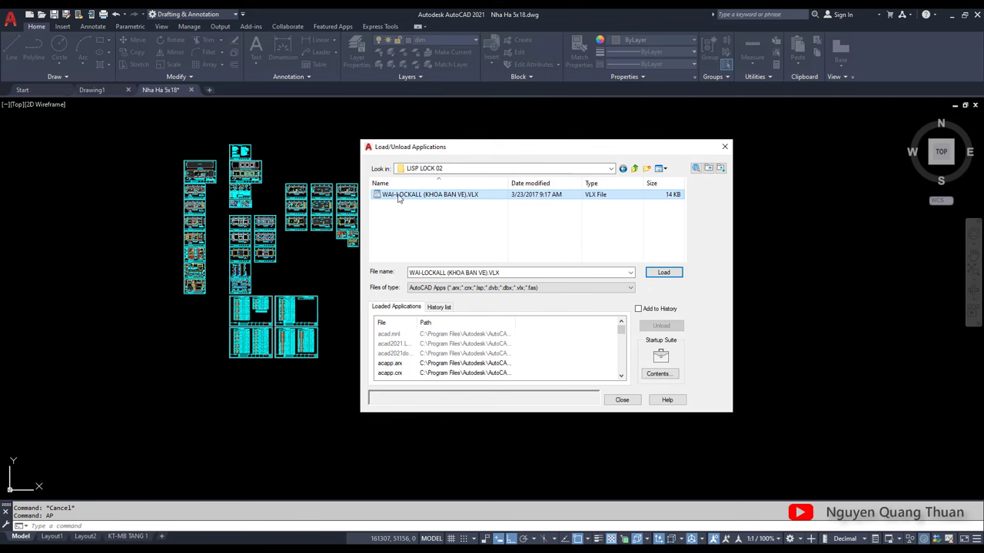
left_click(664, 273)
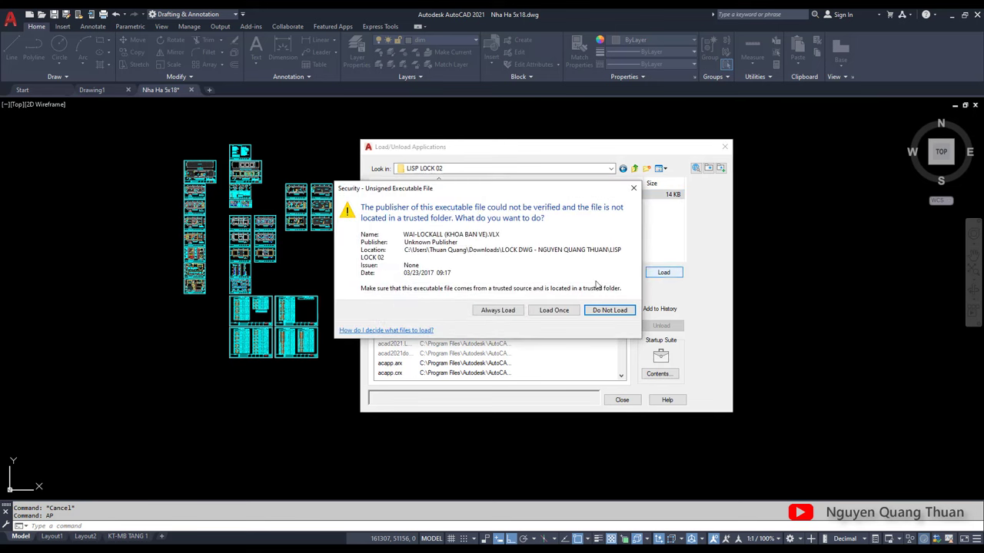
left_click(501, 311)
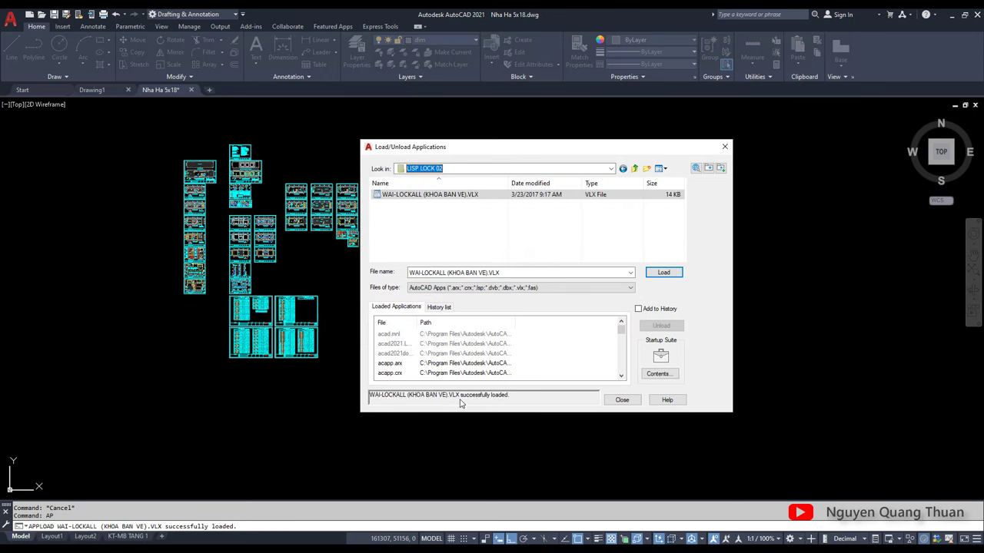
left_click(622, 399)
Run WAI-LOCKALL from the WAI autocomplete and acknowledge the anonymous block notice
scroll(600, 185, "up", 4)
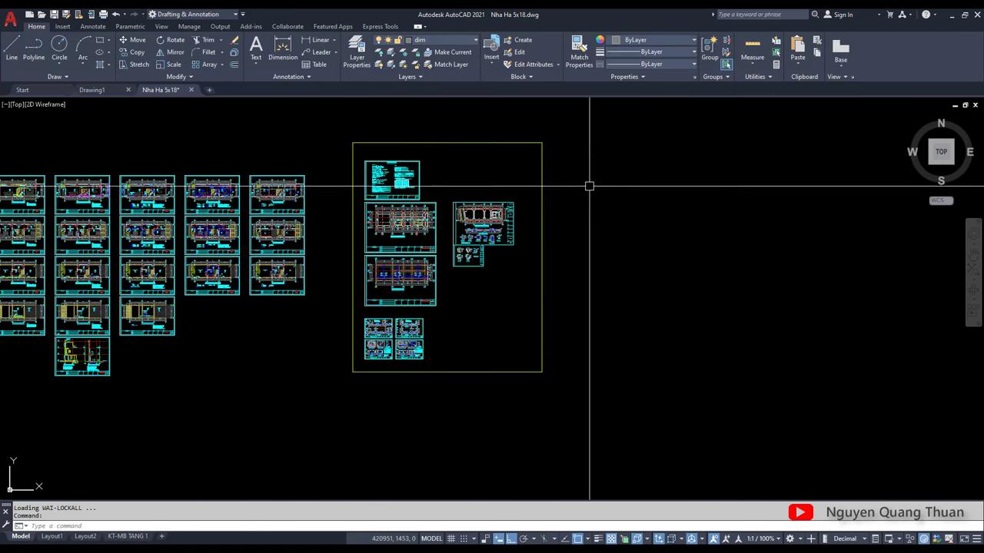
scroll(373, 171, "up", 4)
type("W")
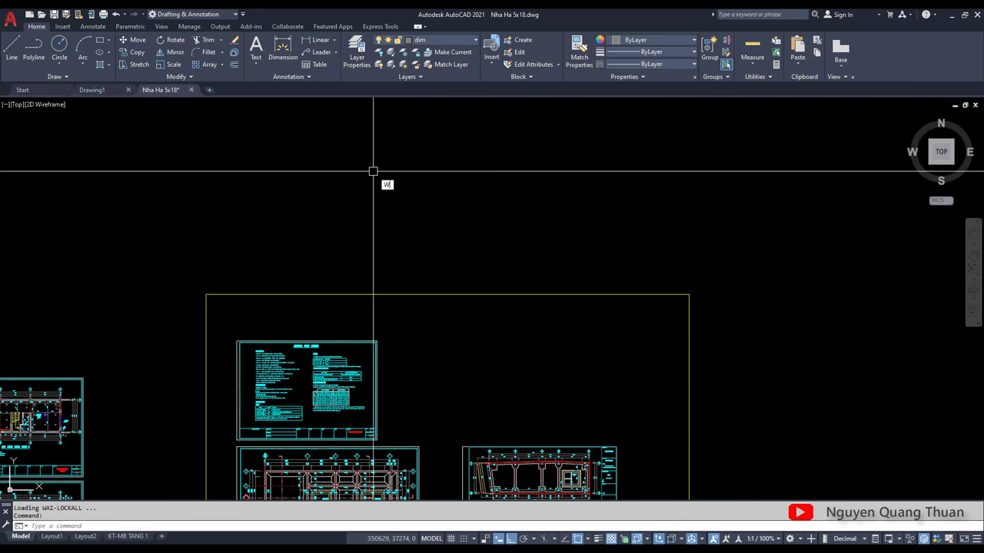
type("AI")
left_click(425, 196)
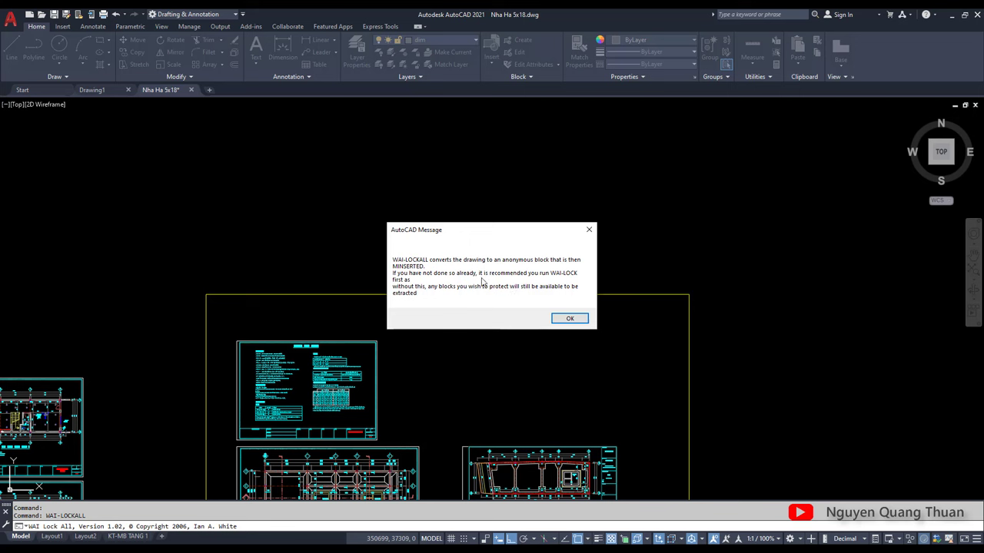
left_click(570, 319)
Dismiss the follow-up message and answer Y to proceed with the permanent lock
left_click(566, 312)
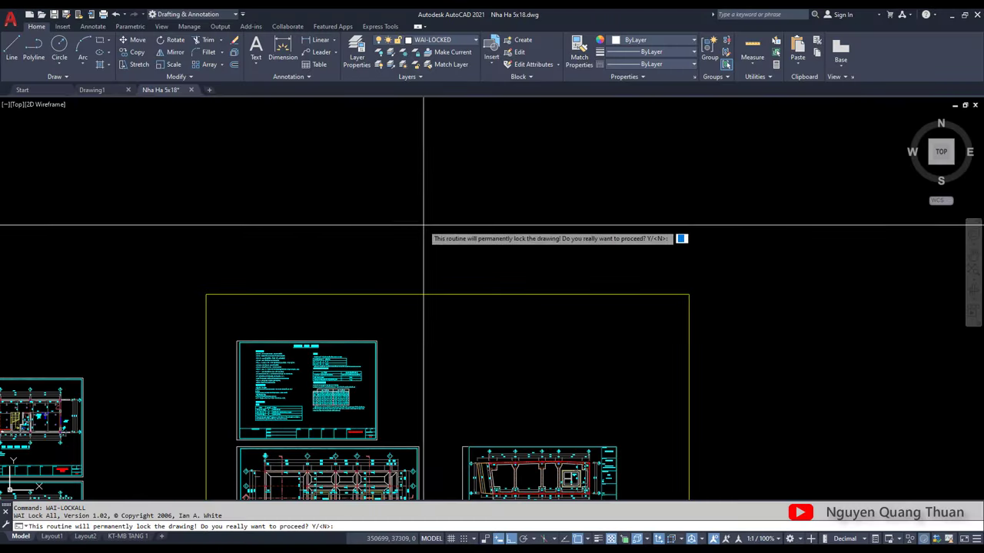
type("Y")
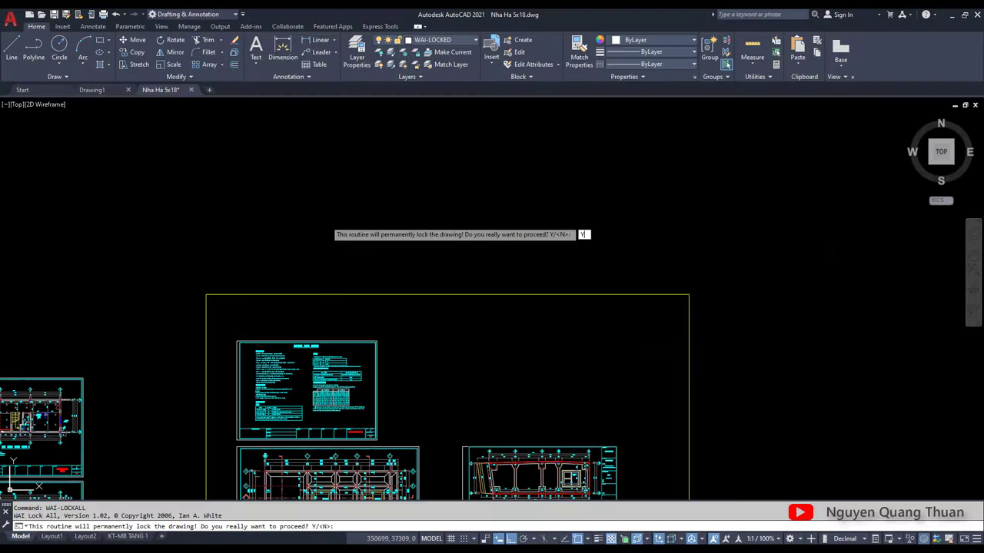
key("Return")
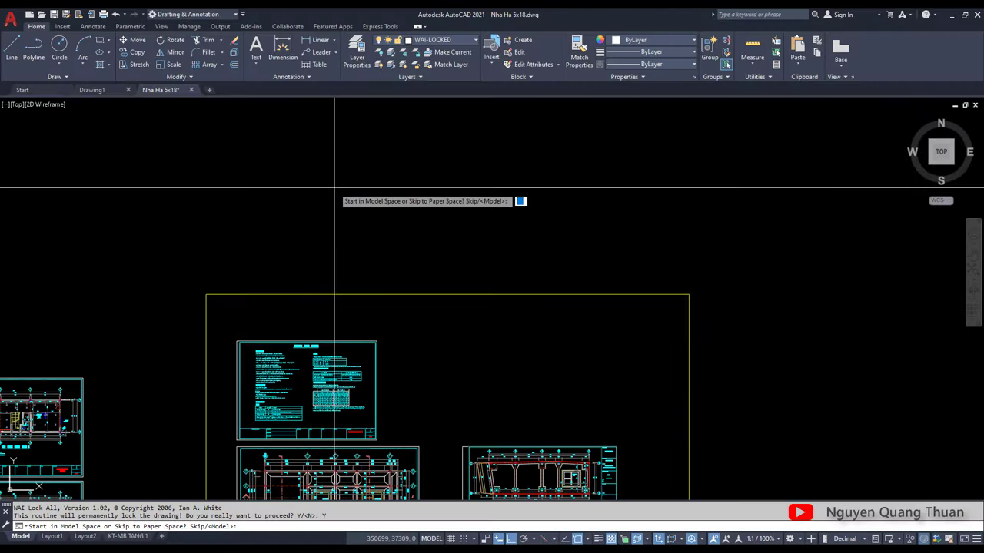
Lock model space by entering M, then zoom around to check the result
type("M")
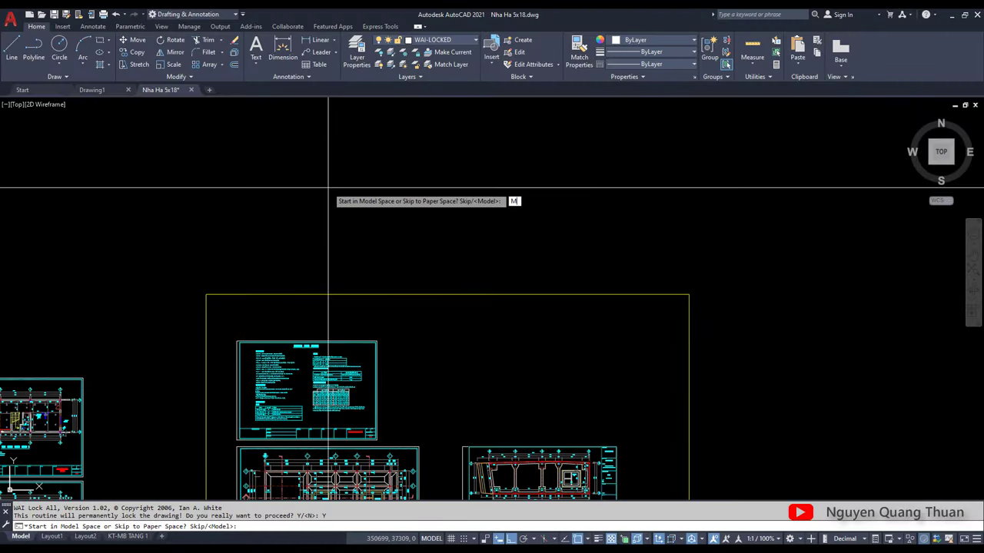
key("Return")
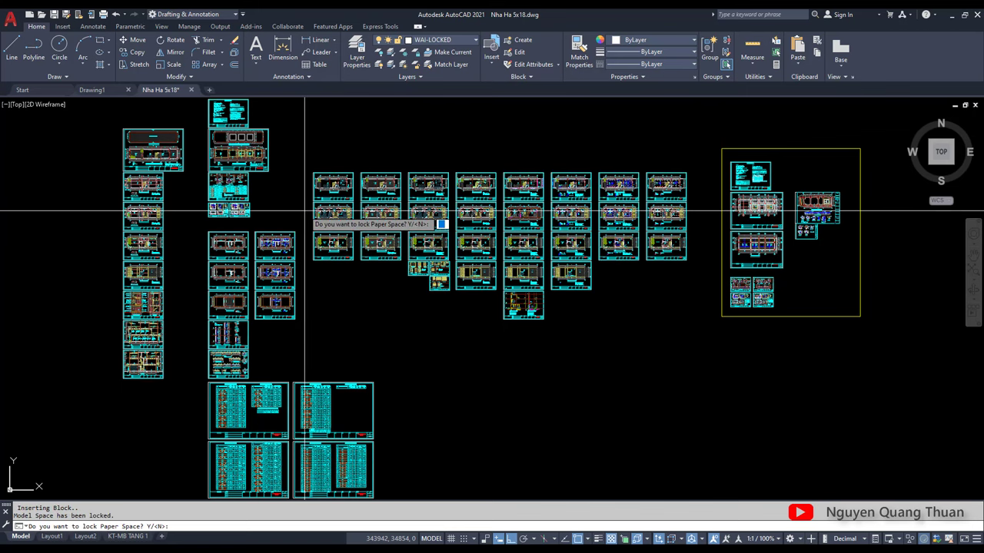
scroll(338, 222, "down", 1)
scroll(376, 222, "down", 5)
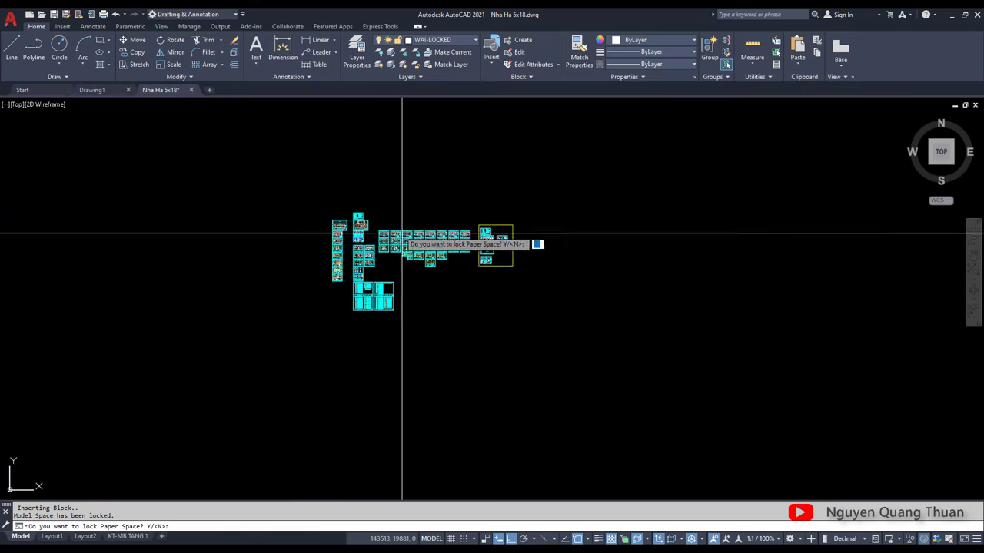
scroll(392, 200, "up", 4)
scroll(361, 161, "up", 4)
scroll(338, 162, "down", 4)
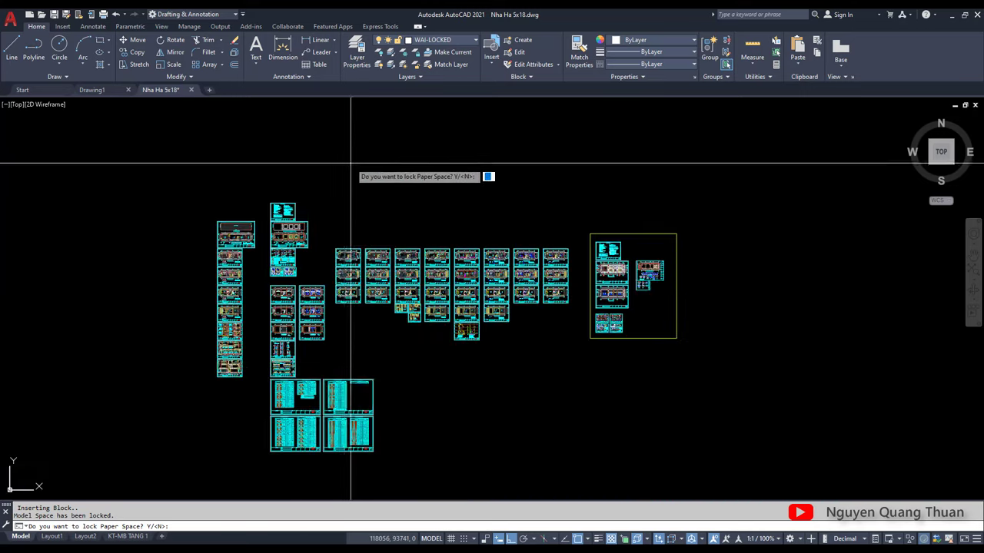
scroll(346, 147, "up", 2)
type("Y")
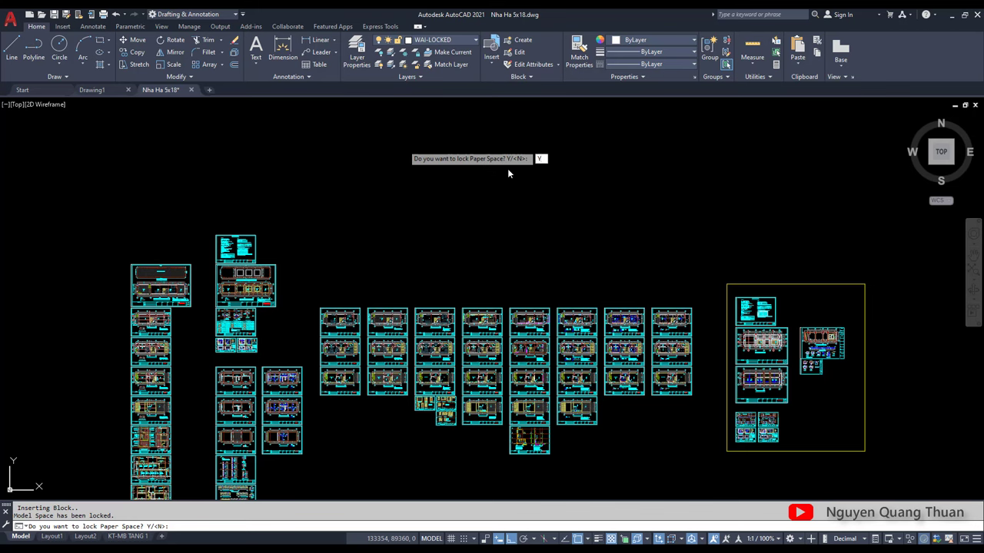
Answer Y to lock paper space, acknowledge the all-entities-locked message, then select everything with Ctrl+A
key("Return")
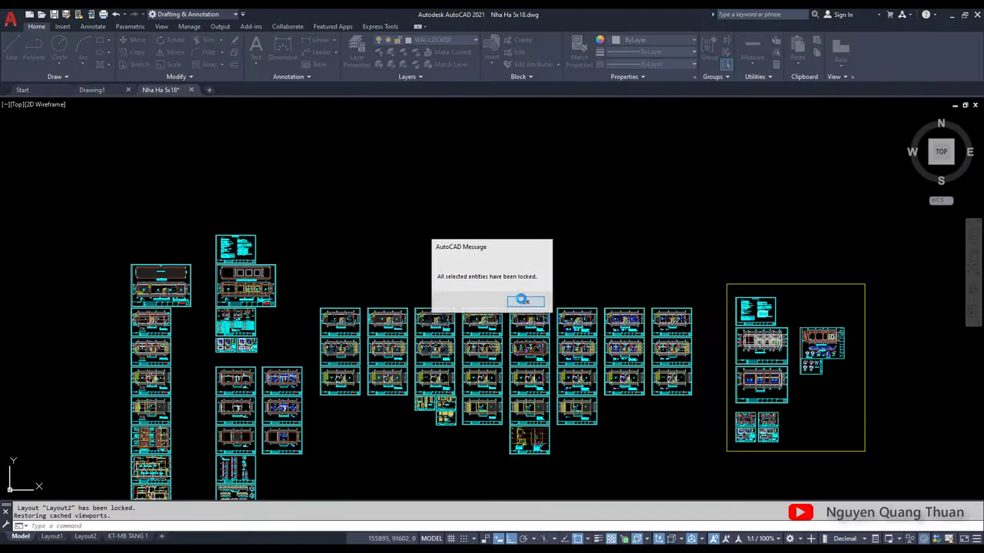
left_click(527, 302)
scroll(491, 205, "down", 4)
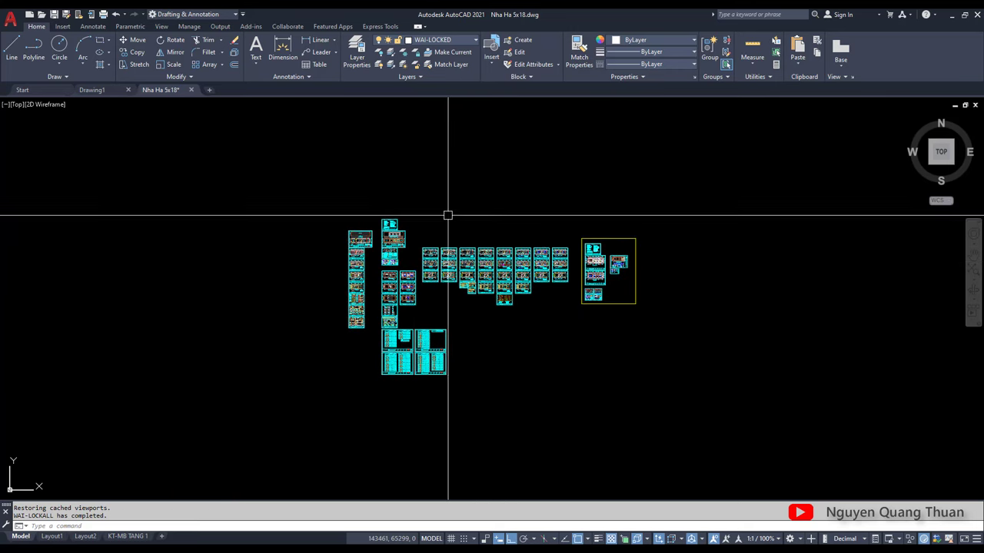
scroll(477, 266, "up", 2)
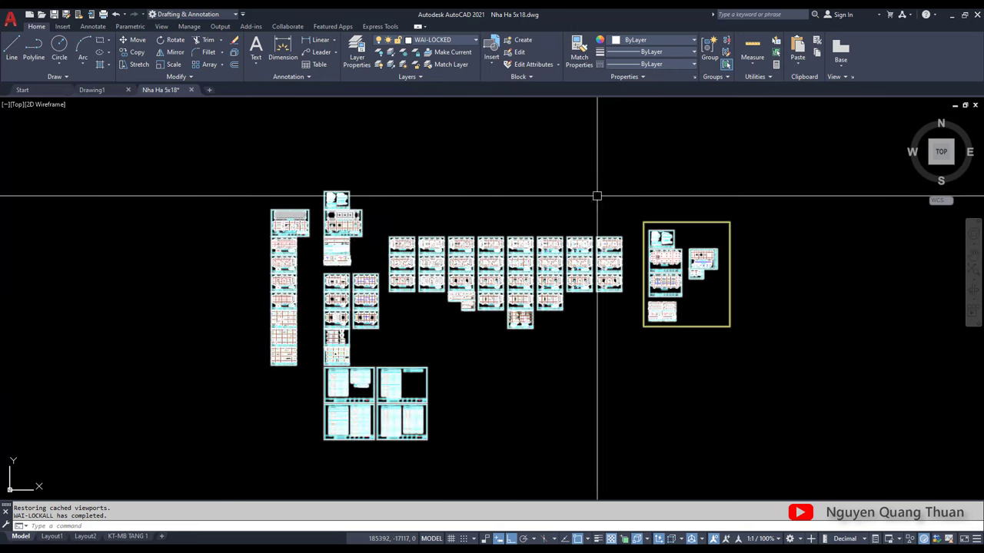
key("ctrl+a")
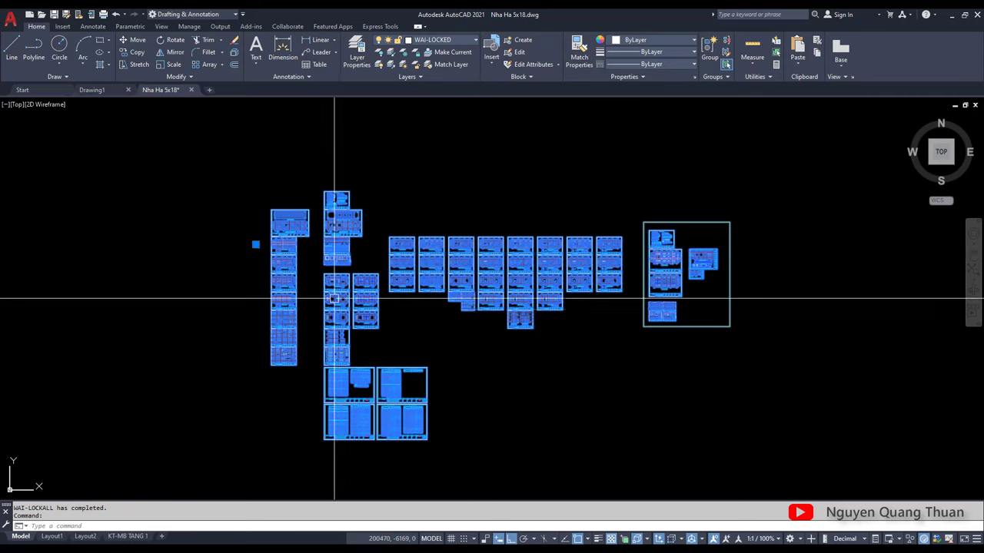
scroll(454, 276, "up", 4)
scroll(453, 276, "down", 5)
double_click(502, 244)
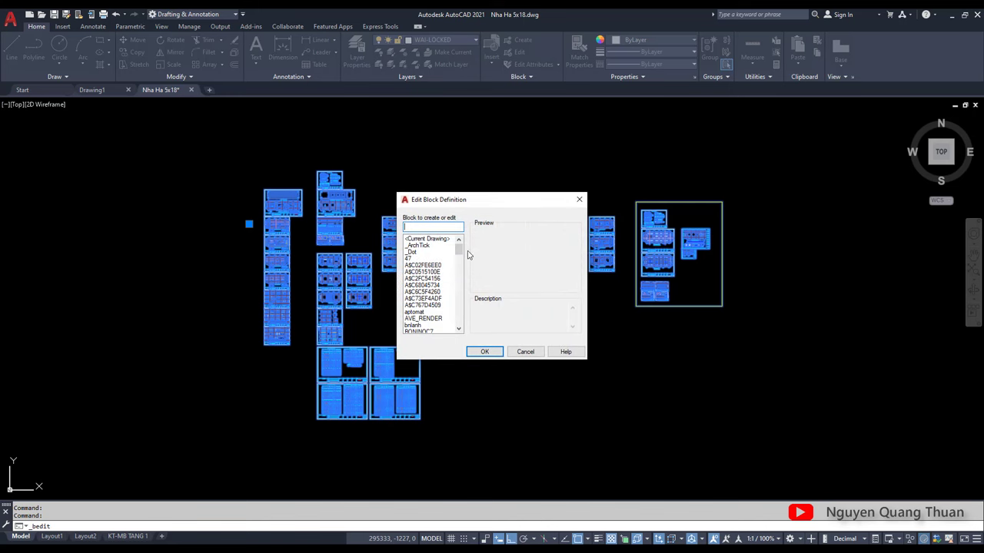
key("Escape")
type("X")
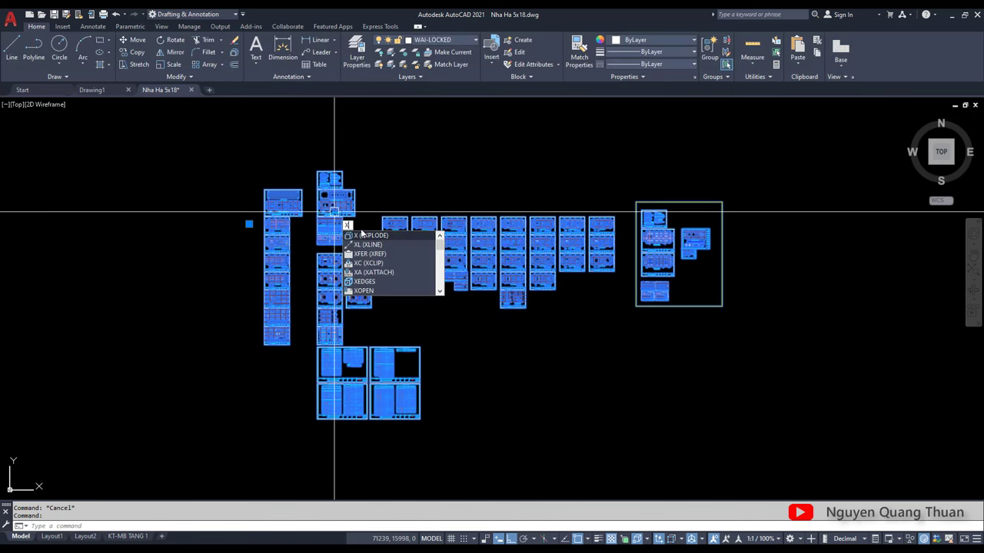
key("Return")
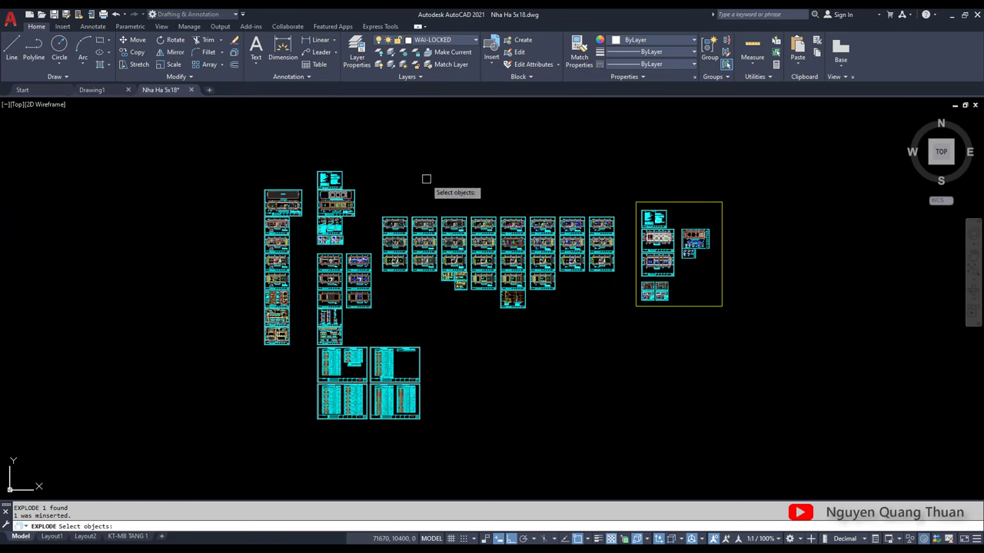
key("Escape")
key("ctrl+a")
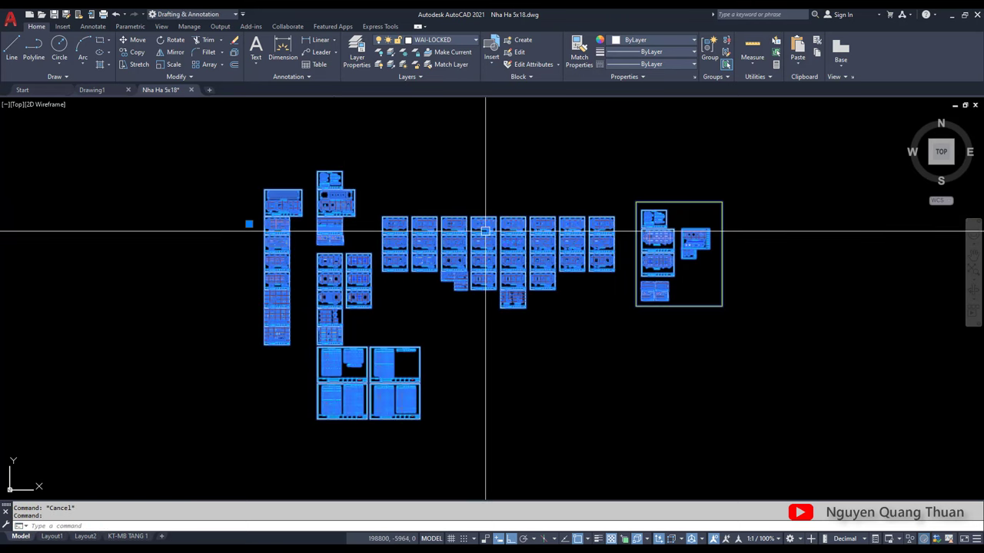
key("Escape")
scroll(485, 231, "up", 2)
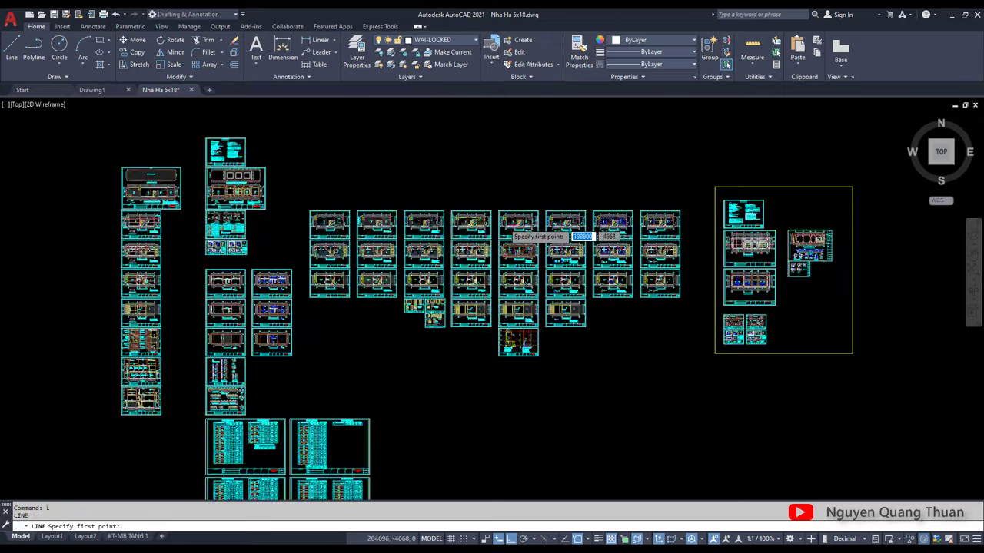
scroll(484, 230, "up", 2)
scroll(485, 230, "up", 3)
key("ctrl+a")
scroll(413, 211, "down", 10)
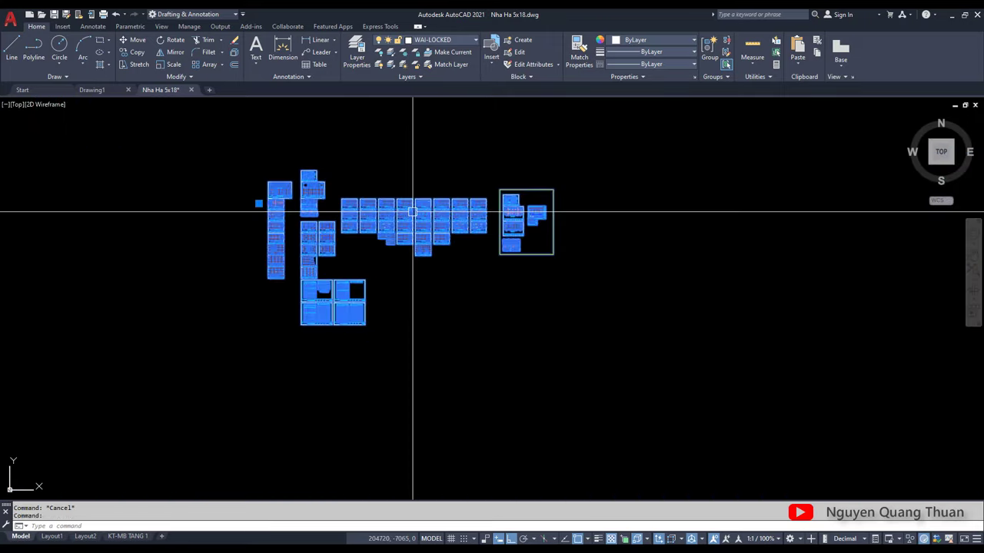
type("E")
key("Return")
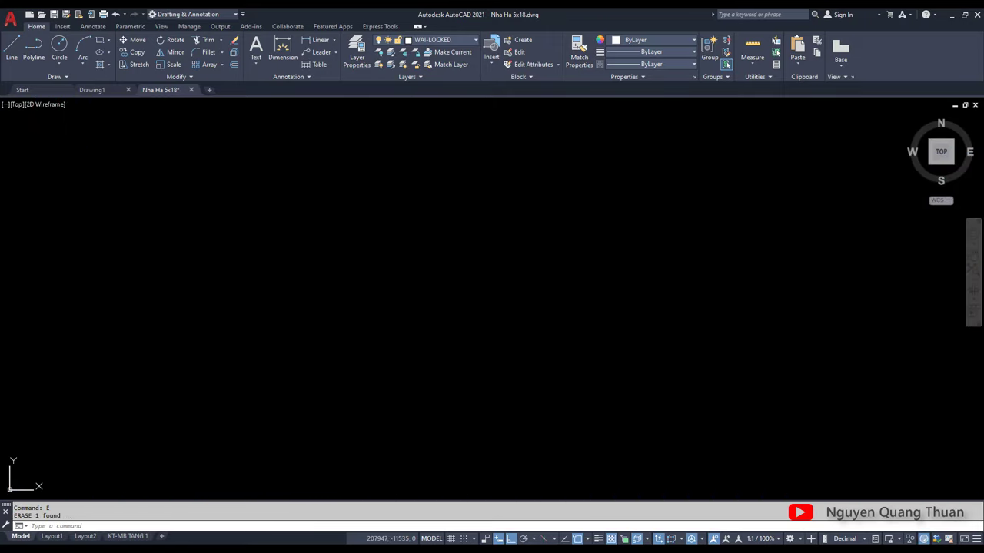
key("ctrl+z")
key("Escape")
scroll(416, 220, "up", 6)
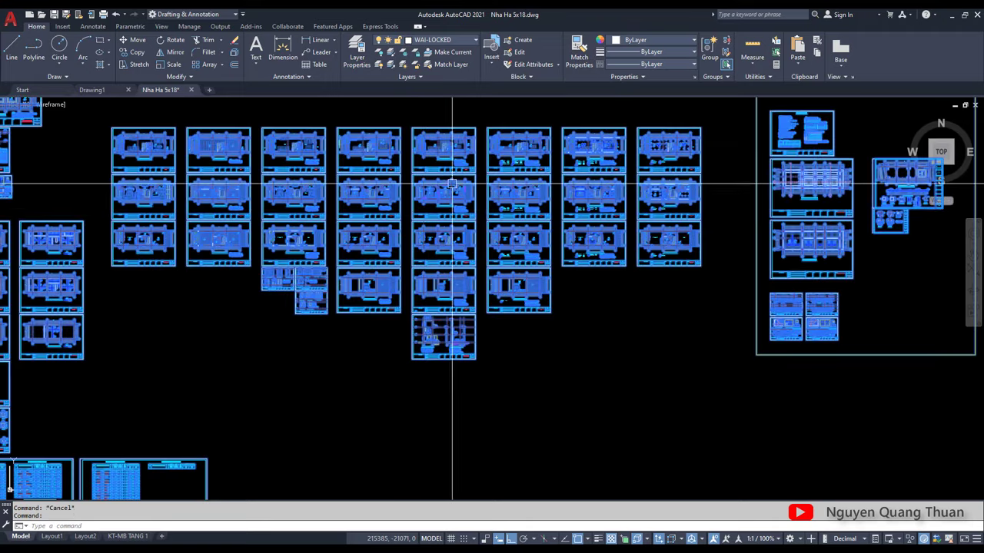
double_click(468, 200)
key("Escape")
key("ctrl+a")
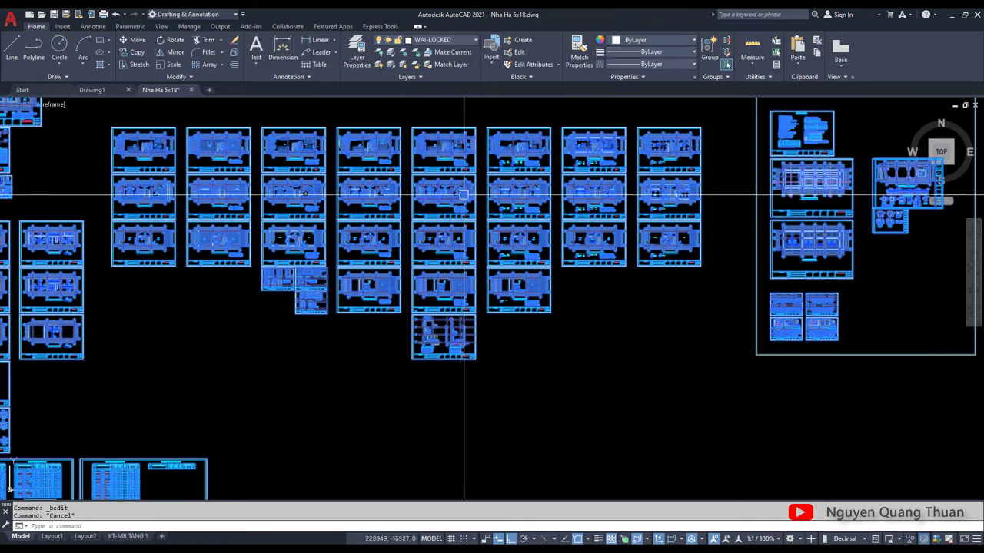
scroll(706, 174, "down", 3)
left_click(706, 174)
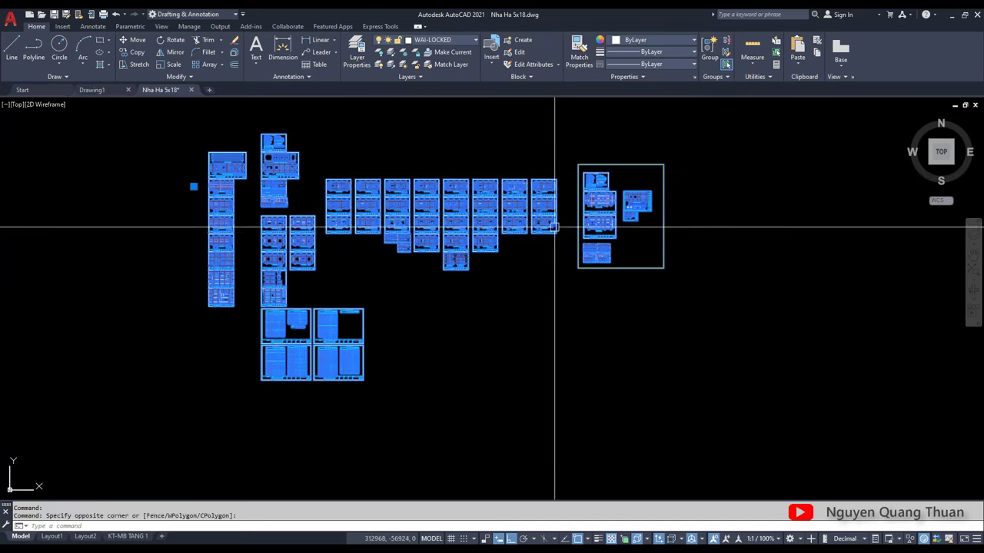
key("Escape")
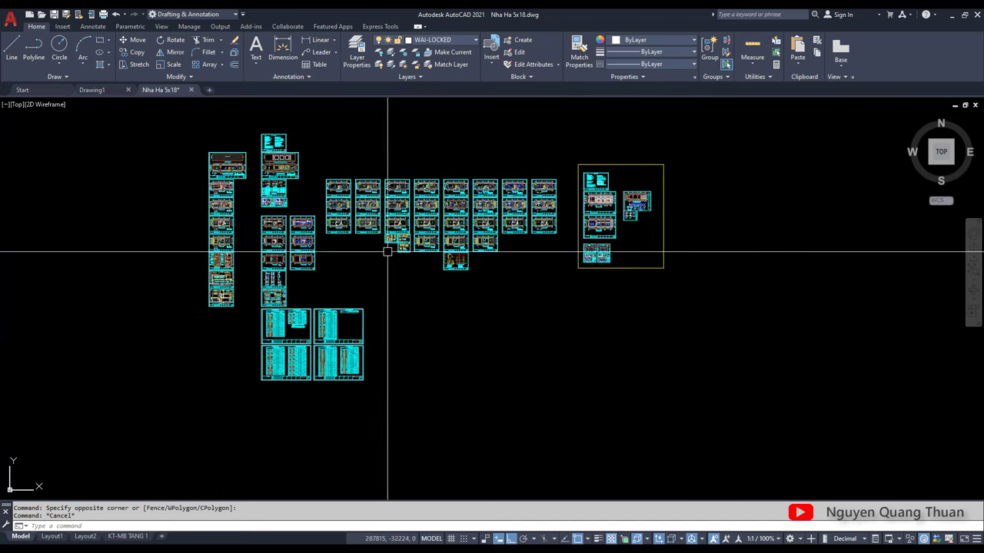
key("ctrl+a")
key("Escape")
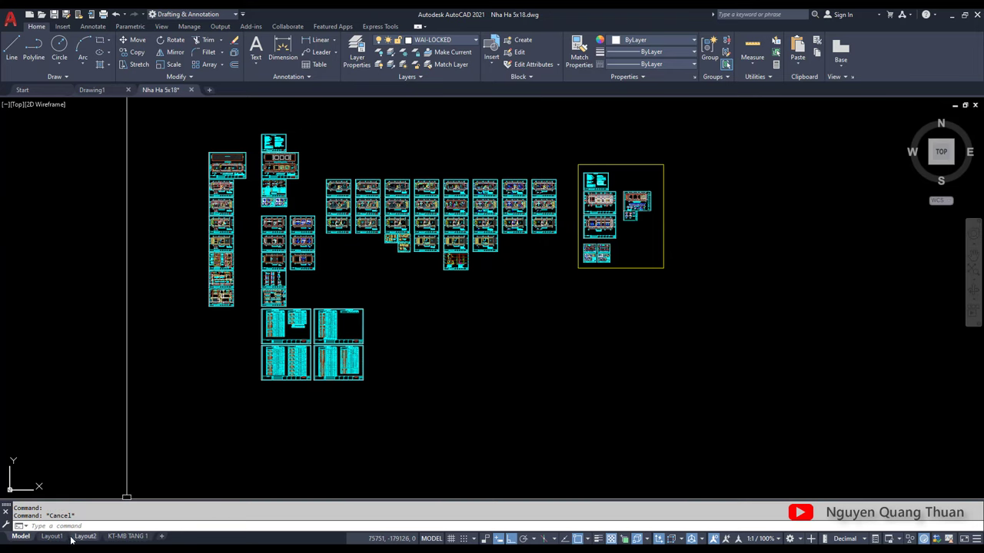
left_click(61, 536)
left_click(86, 536)
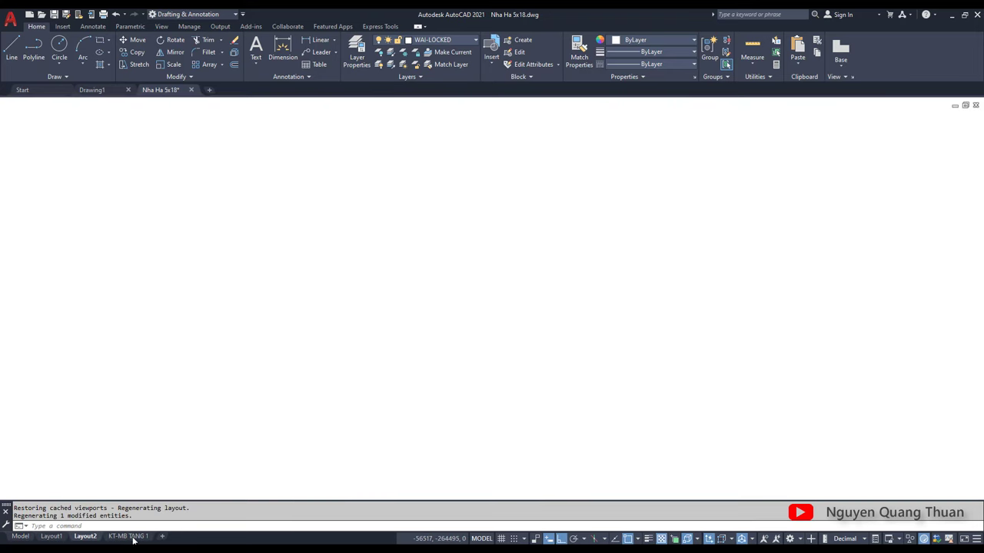
scroll(293, 338, "down", 5)
double_click(323, 330)
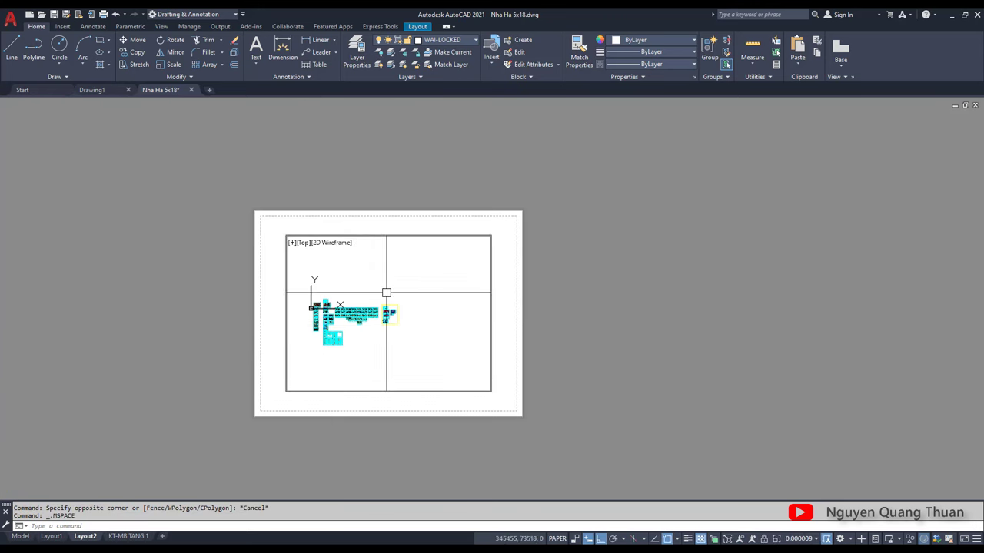
double_click(537, 282)
left_click(507, 352)
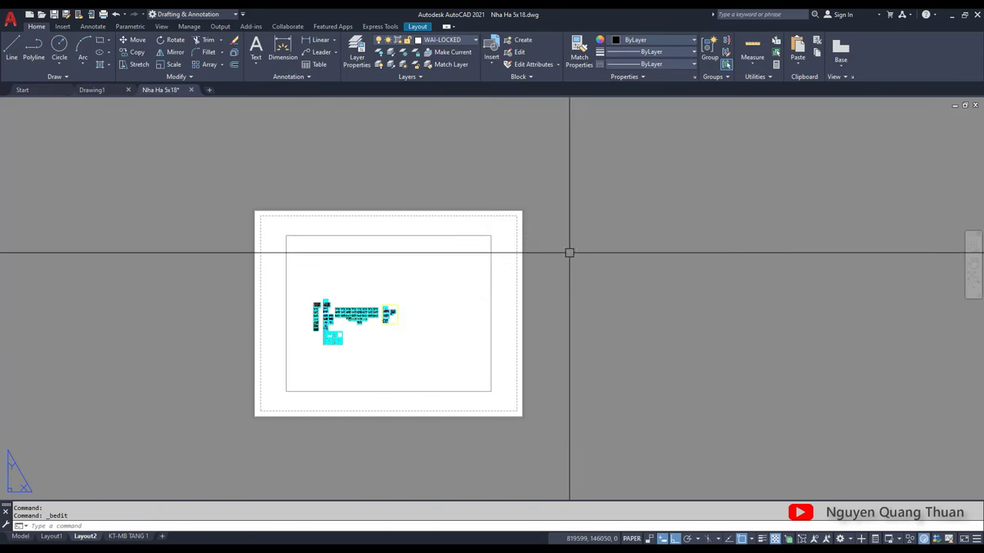
key("Escape")
key("Escape")
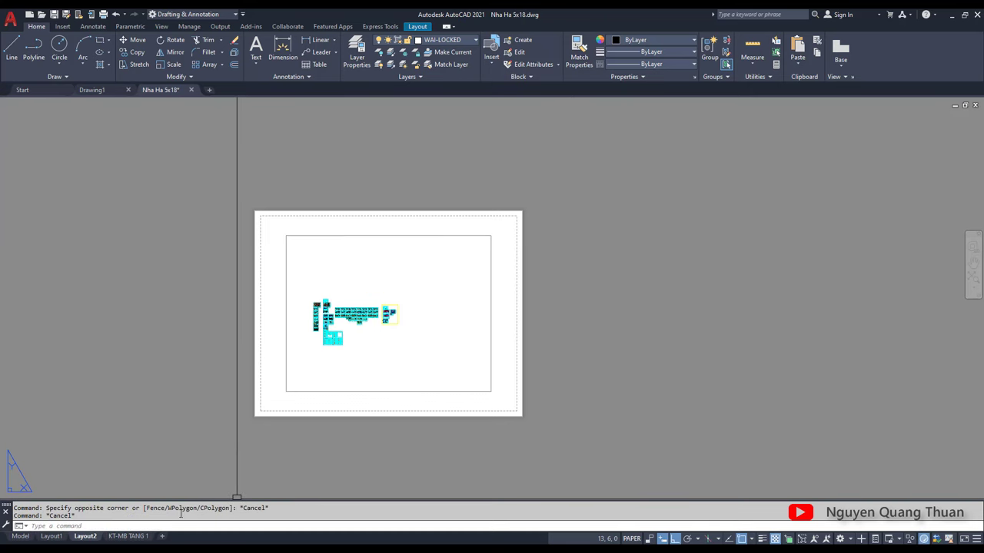
left_click(144, 538)
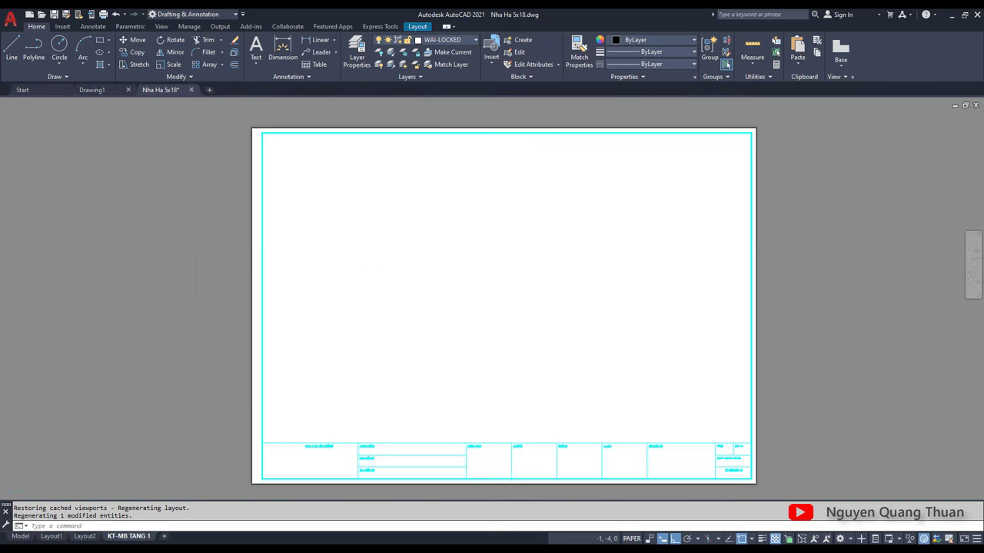
scroll(423, 259, "down", 5)
left_click(483, 203)
left_click(413, 259)
key("Escape")
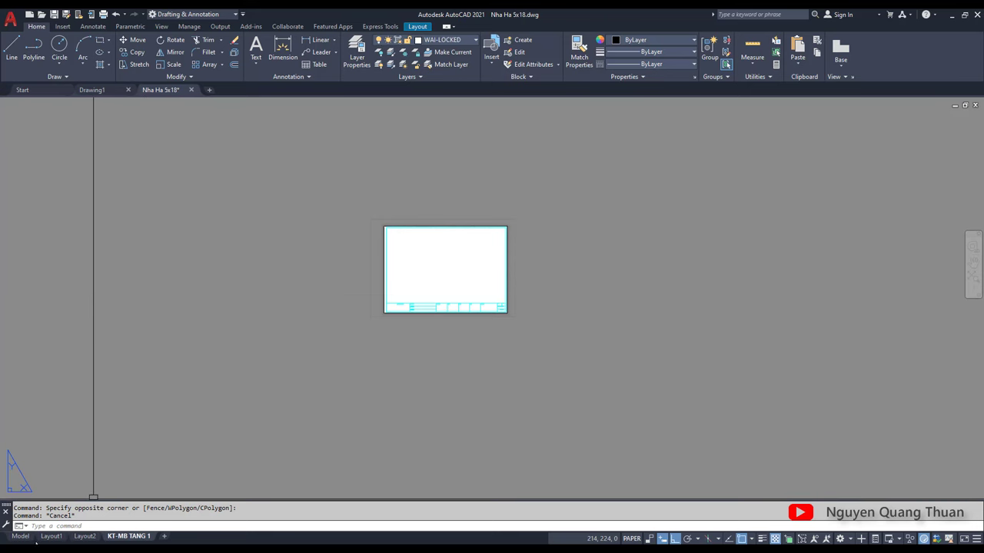
left_click(20, 537)
key("ctrl+a")
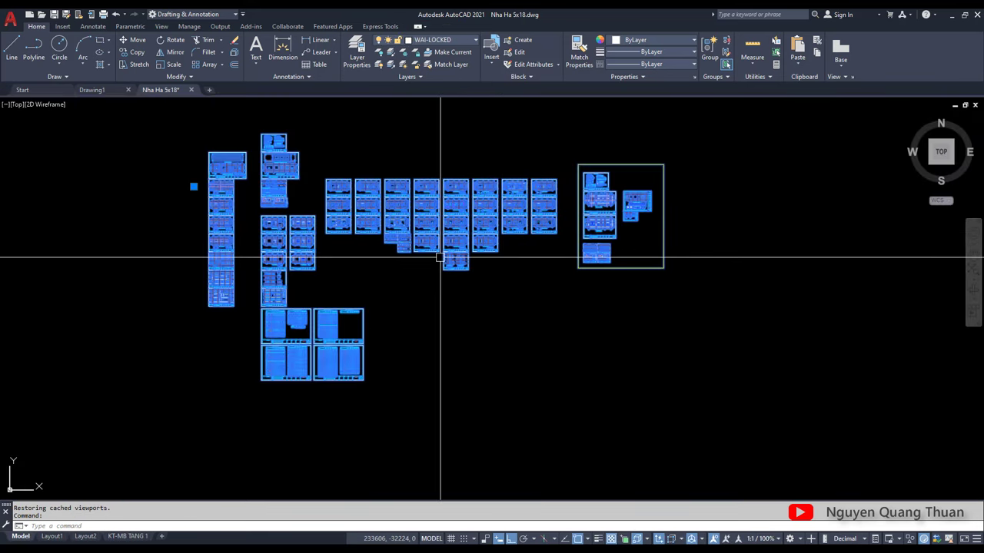
scroll(369, 164, "up", 2)
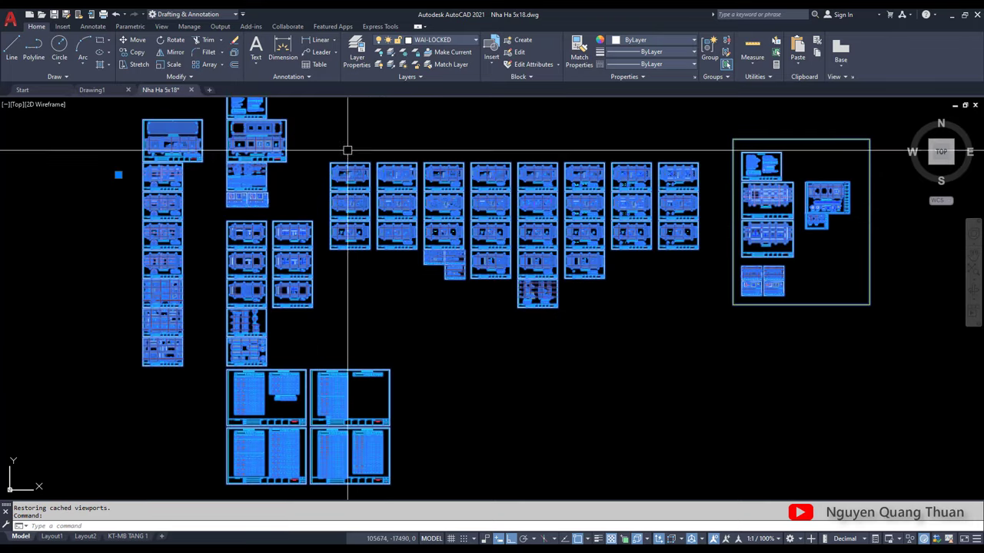
middle_click_drag(347, 149, 366, 228)
scroll(365, 182, "down", 2)
key("Escape")
key("Escape")
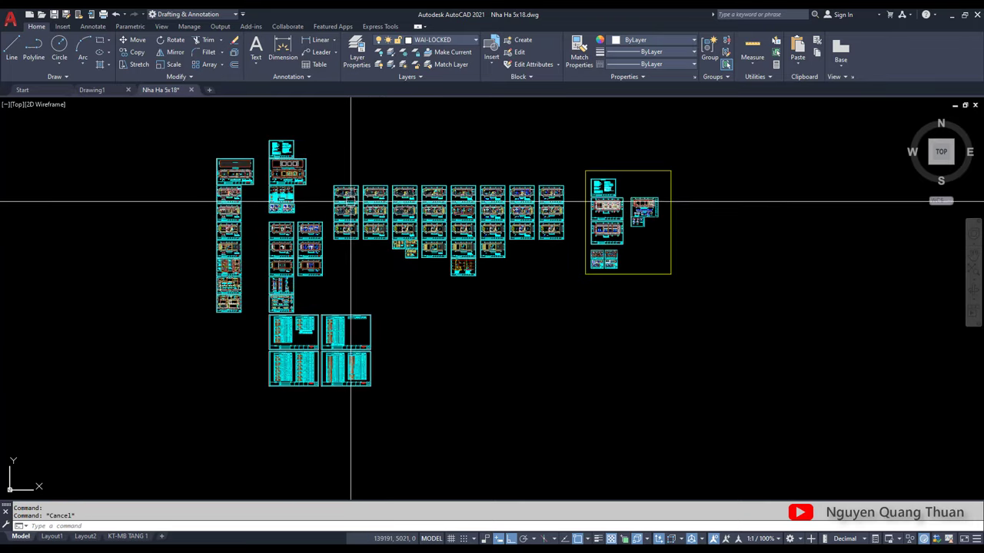
scroll(329, 163, "up", 2)
scroll(285, 172, "down", 2)
scroll(378, 209, "down", 2)
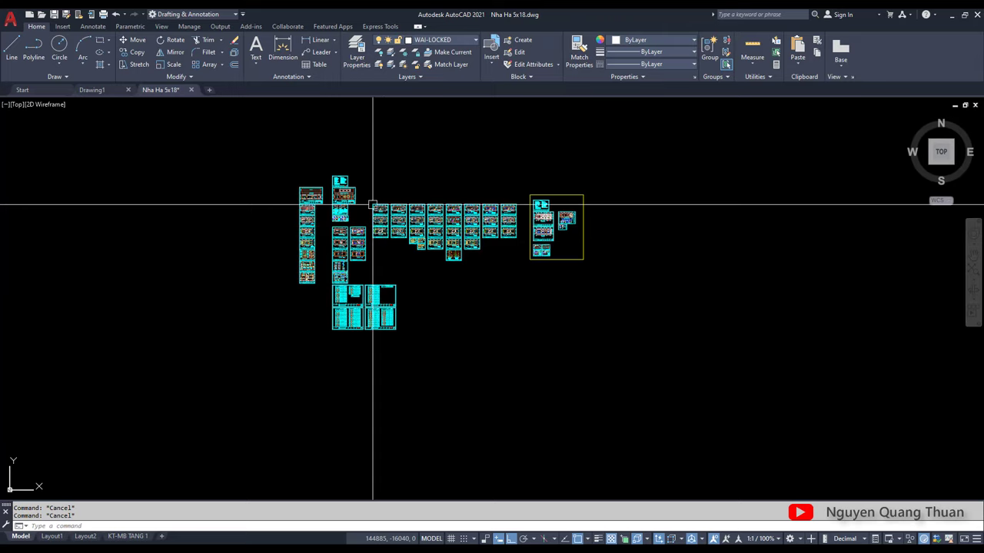
scroll(377, 208, "up", 2)
middle_click_drag(399, 277, 397, 249)
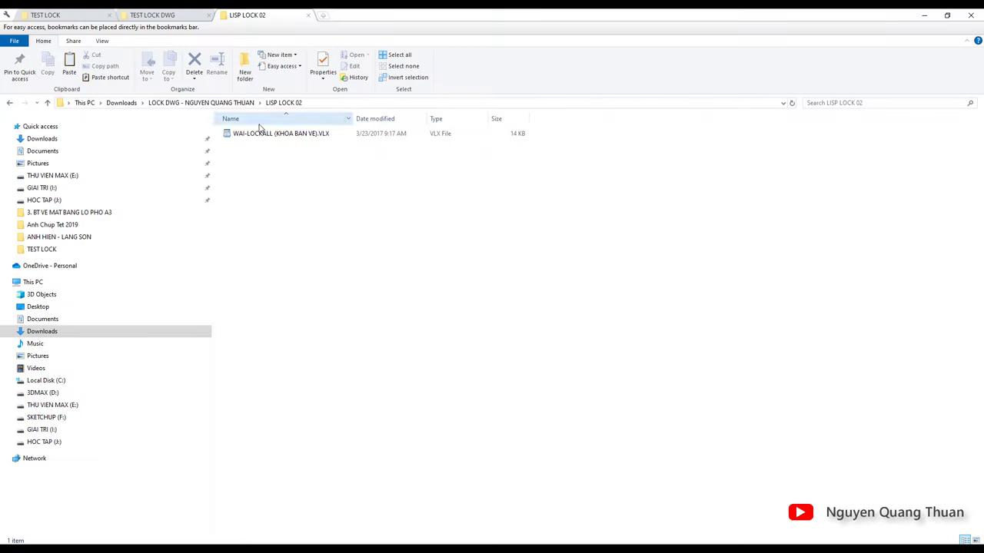
Open the TEST LOCK folder in Explorer and return to the AutoCAD drawing
left_click(49, 104)
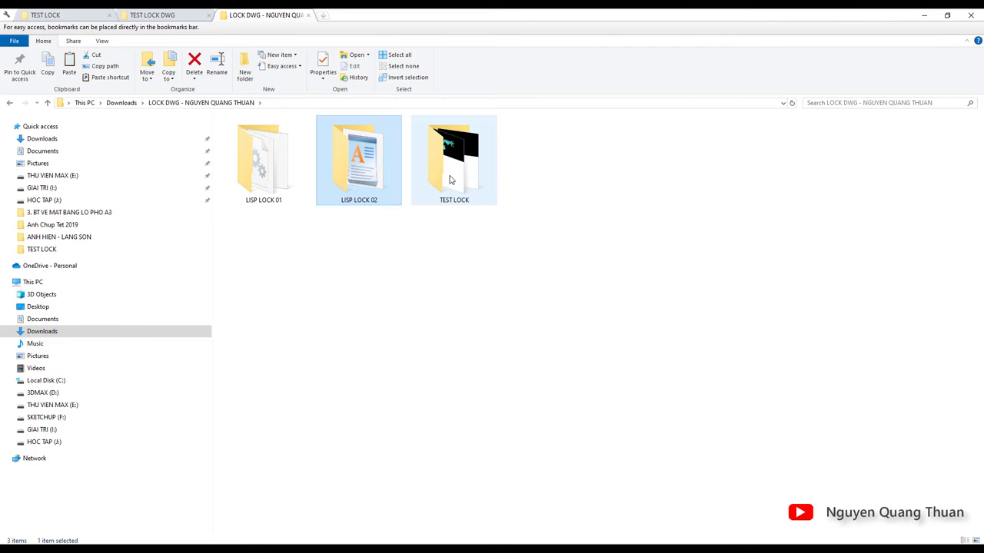
double_click(451, 180)
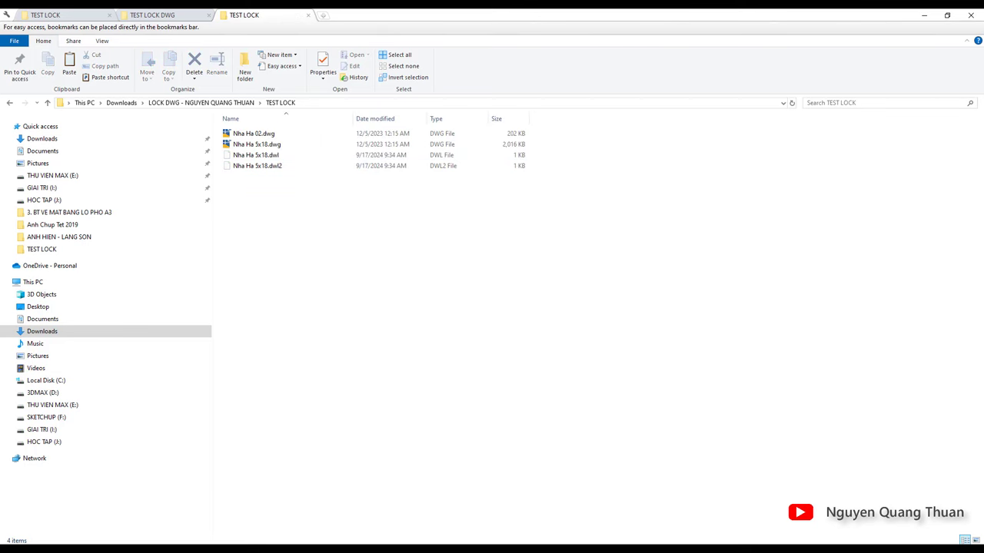
left_click(432, 509)
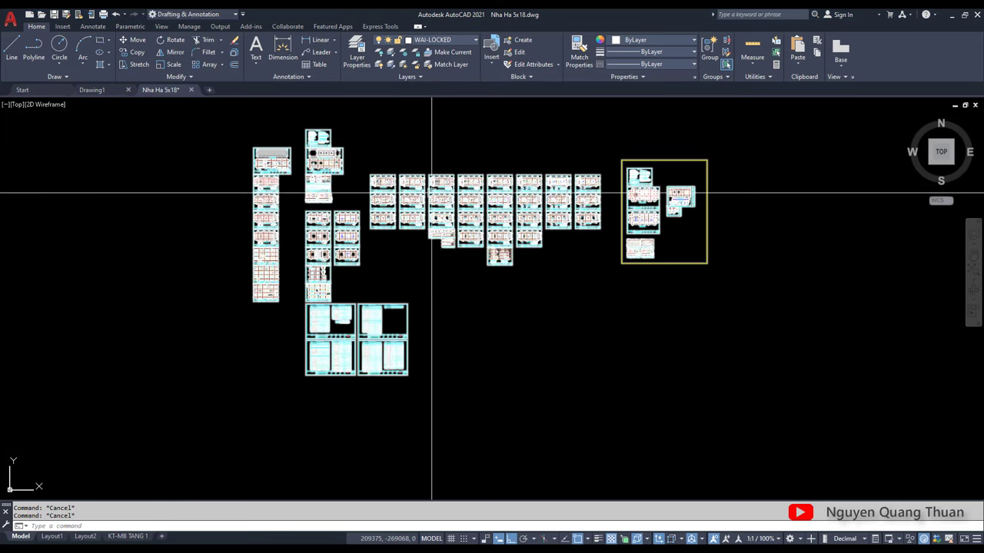
Use Save As (Ctrl+Shift+S) to store the locked drawing as 'Nha Ha 5x18 -LOCK.dwg'
key("ctrl+shift+s")
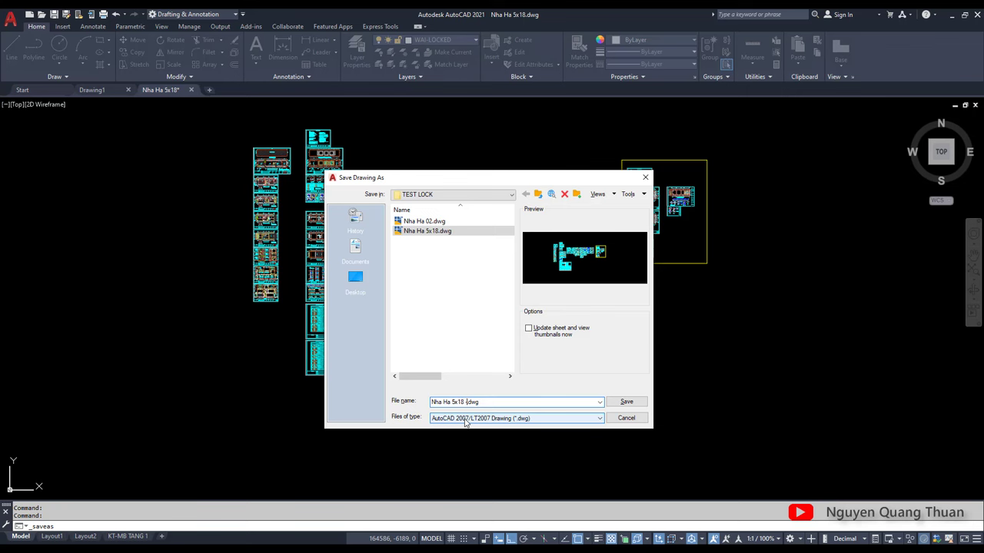
key("Return")
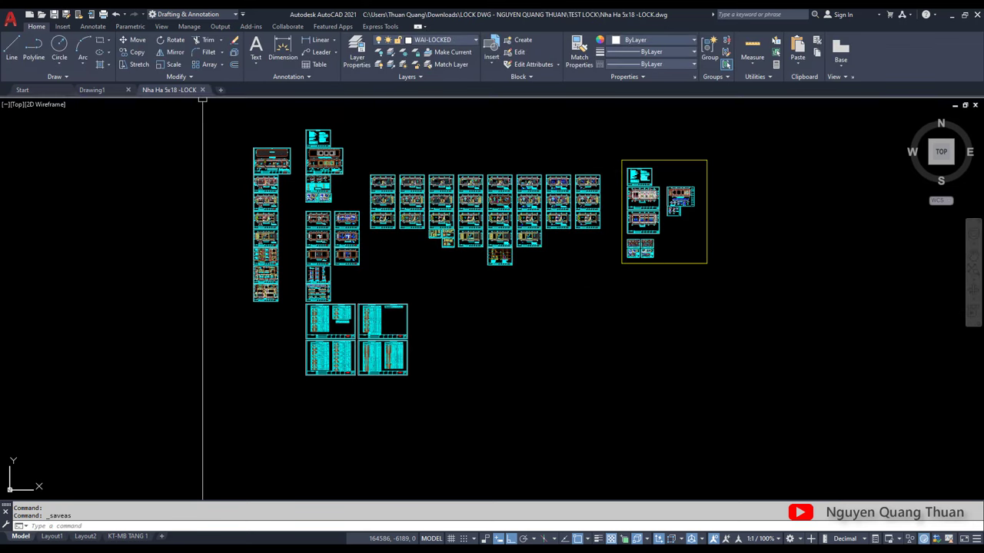
key("ctrl+a")
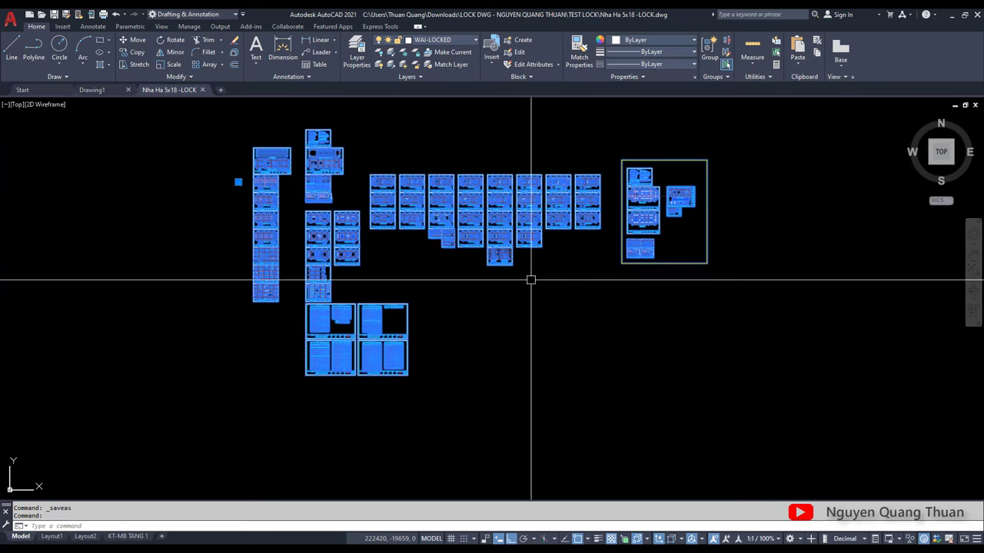
key("Escape")
key("Escape")
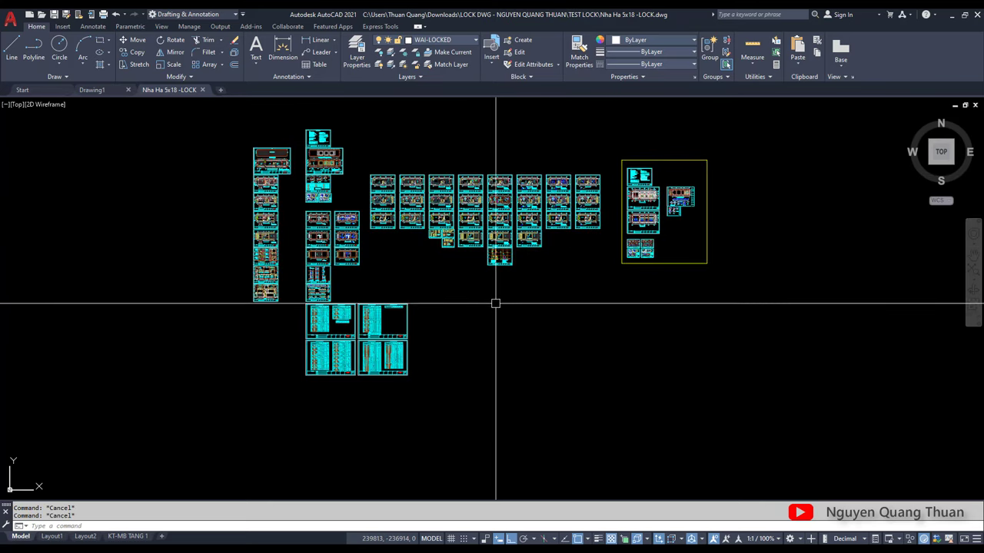
middle_click_drag(494, 303, 487, 305)
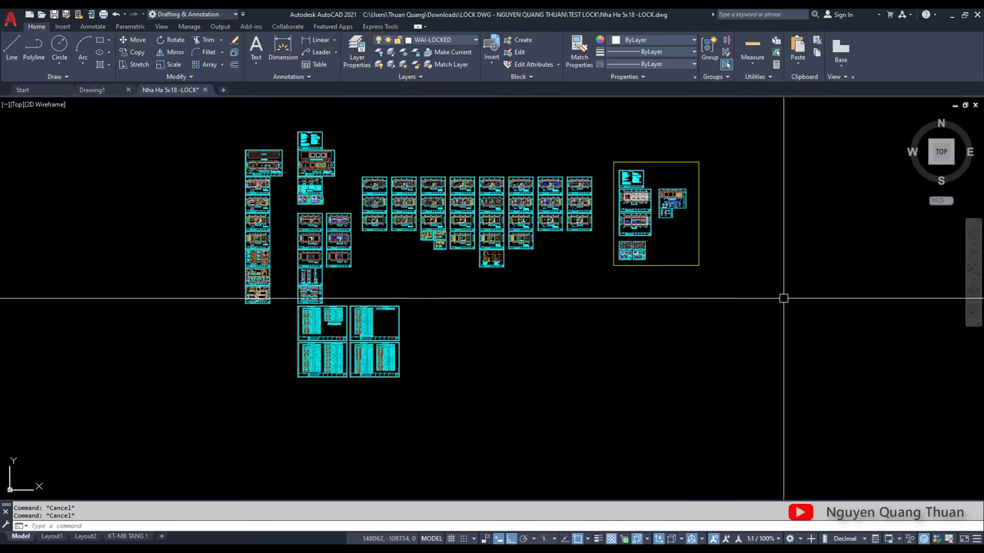